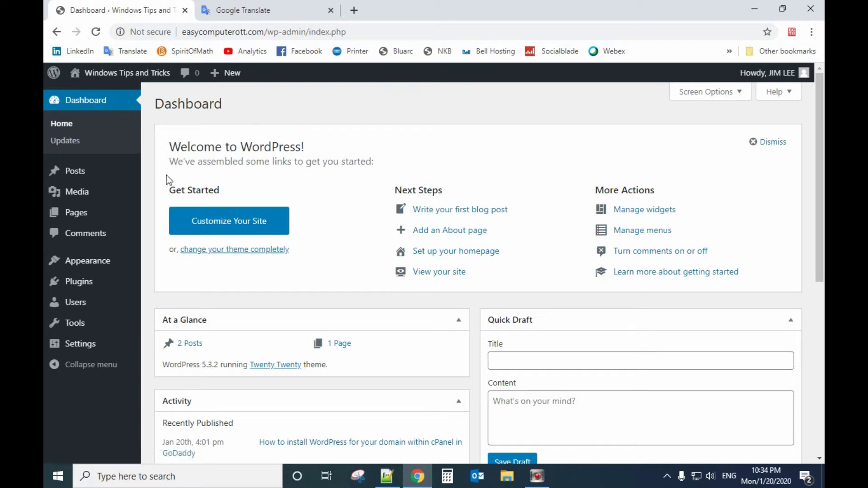
# Open the Users list and the site user's profile page.
pyautogui.moveTo(76, 302)
pyautogui.click(71, 310)
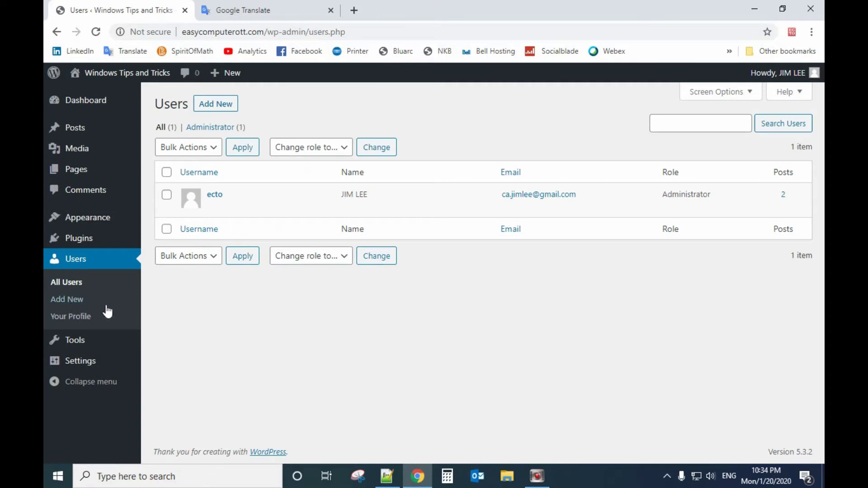
pyautogui.click(219, 198)
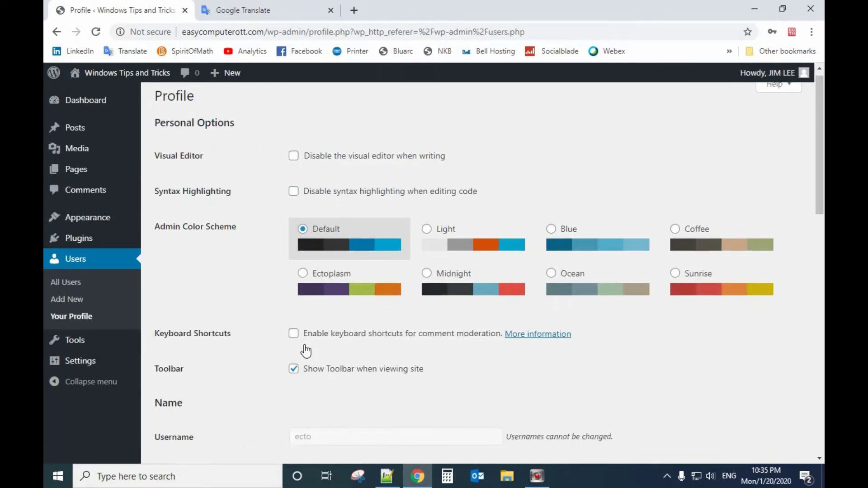
pyautogui.scroll(-3, 305, 350)
pyautogui.scroll(-3, 304, 350)
pyautogui.scroll(-1, 303, 351)
pyautogui.scroll(-2, 304, 350)
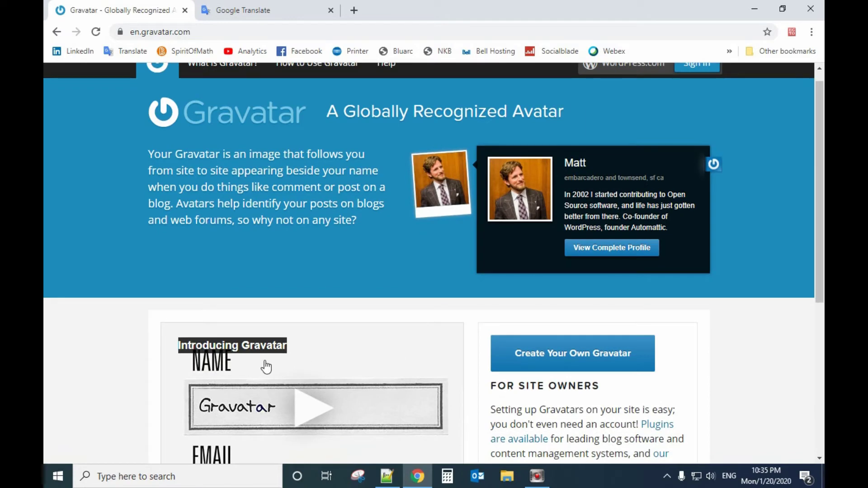
pyautogui.scroll(-1, 264, 365)
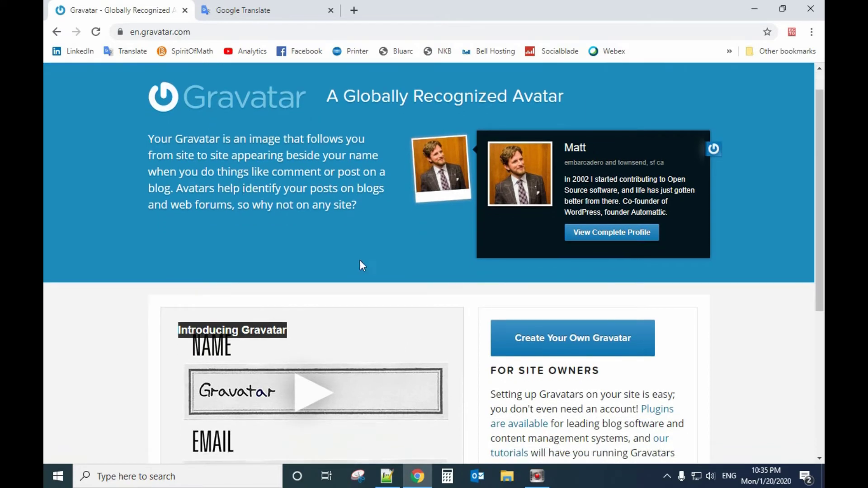
pyautogui.scroll(-3, 373, 296)
pyautogui.scroll(1, 147, 89)
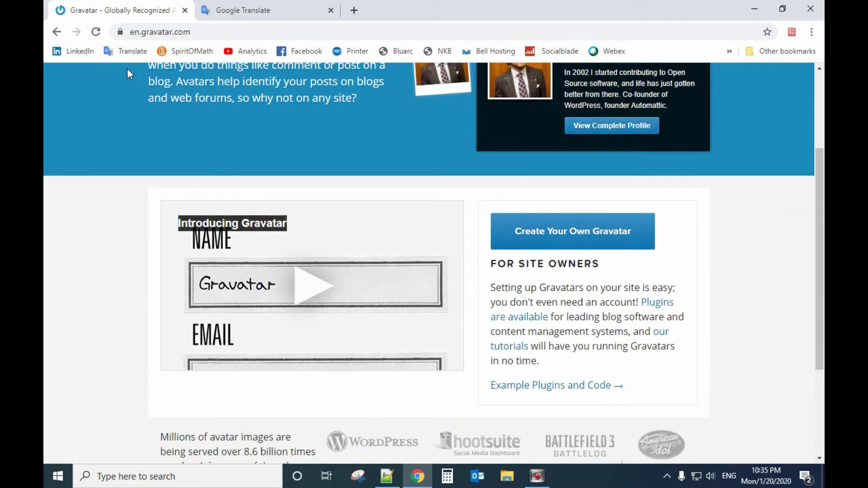
# Go back from the Gravatar home page to the WordPress profile.
pyautogui.click(57, 32)
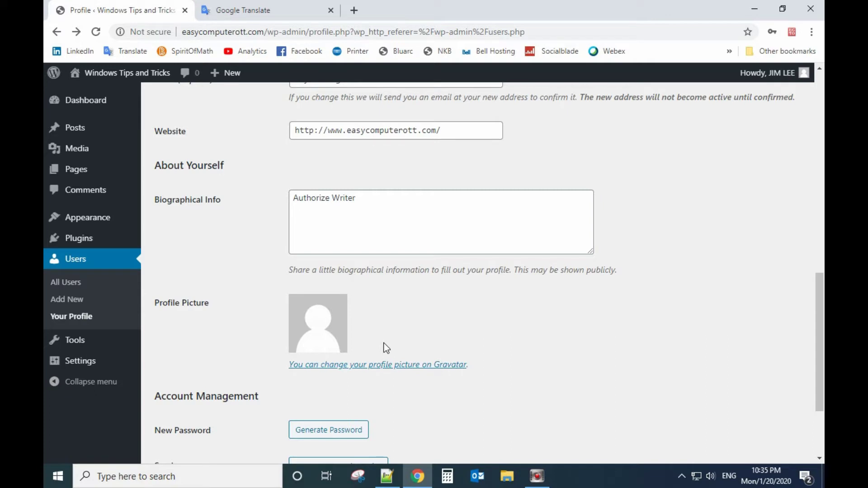
# Go to Plugins > Add New and search the plugin directory for 'avatar'.
pyautogui.click(77, 246)
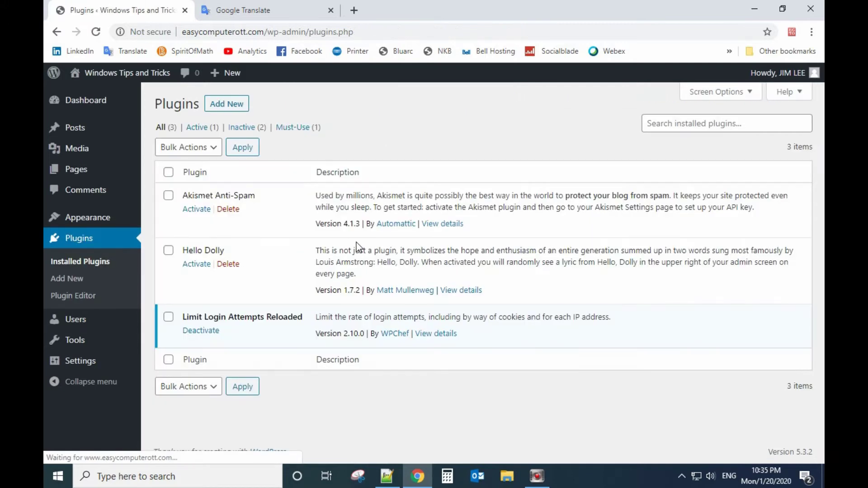
pyautogui.click(232, 105)
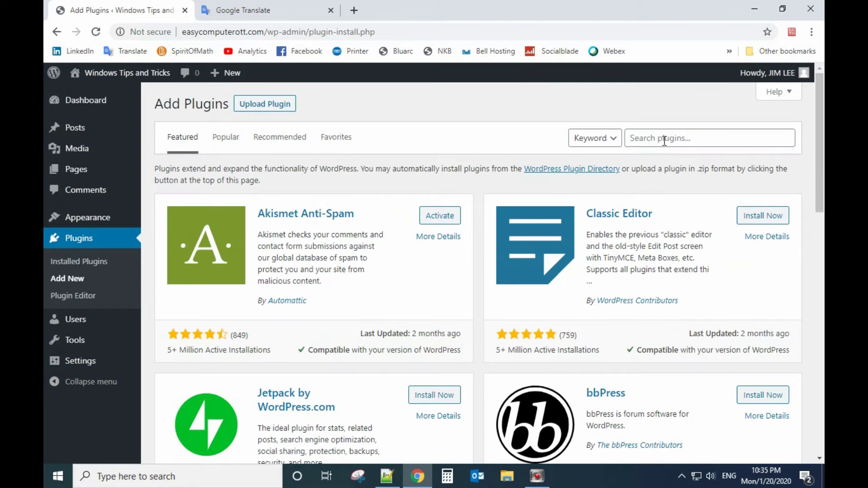
pyautogui.click(664, 140)
pyautogui.write('avata')
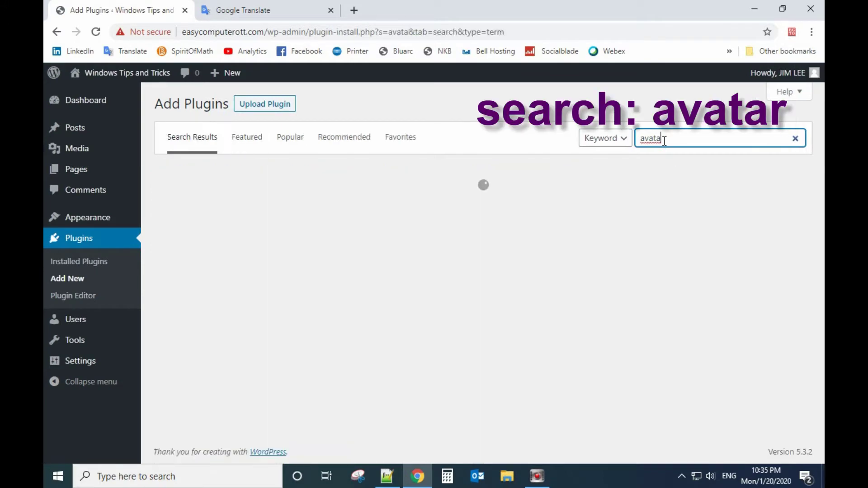
pyautogui.write('r')
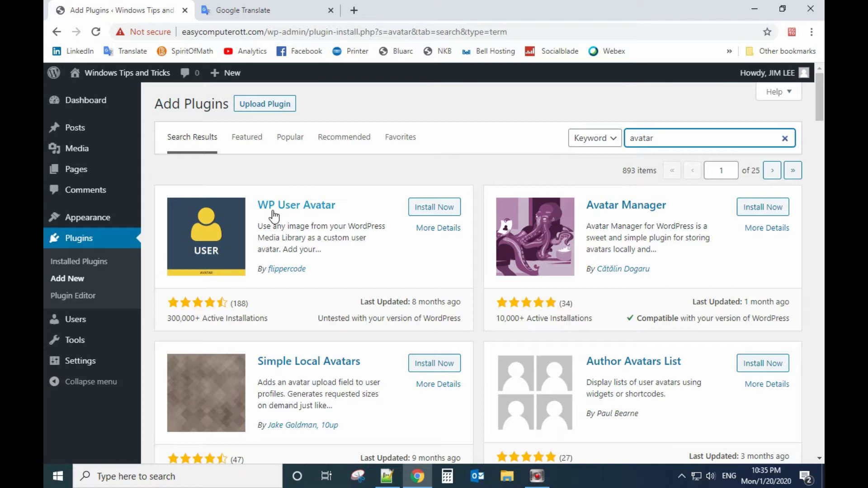
# Install the WP User Avatar plugin and activate it.
pyautogui.click(442, 211)
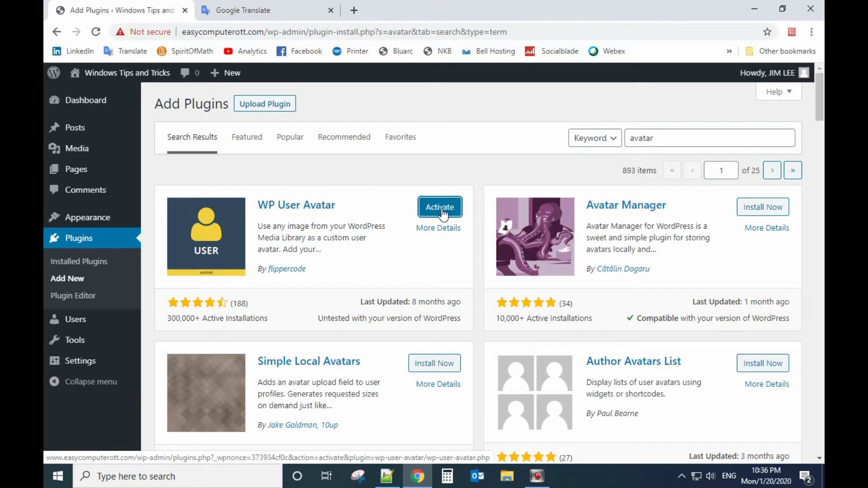
pyautogui.click(441, 211)
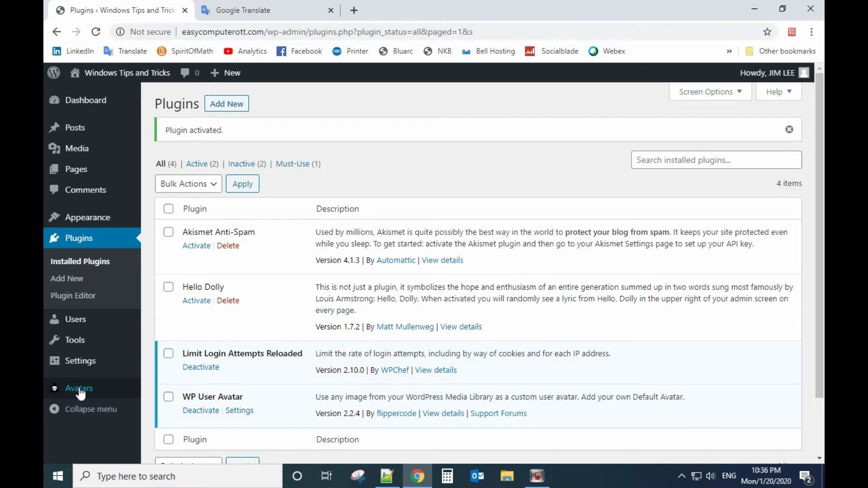
pyautogui.moveTo(79, 389)
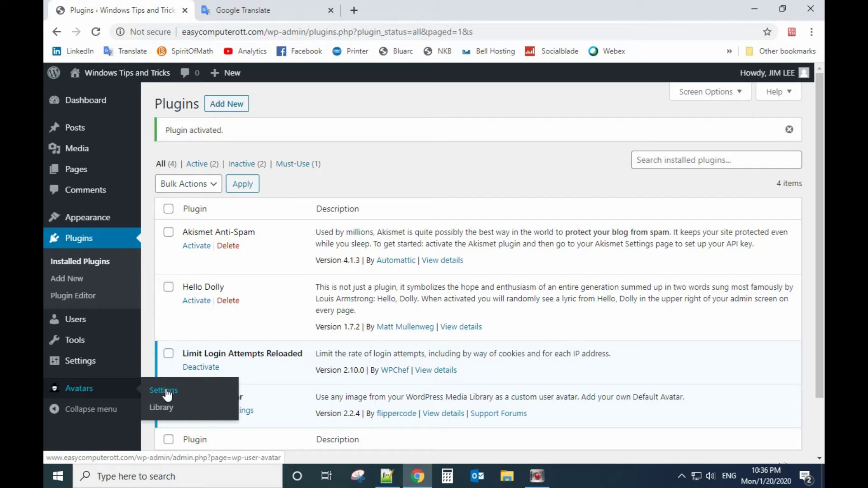
# In Avatars settings, allow contributors and subscribers to upload avatars and disable Gravatar.
pyautogui.click(165, 394)
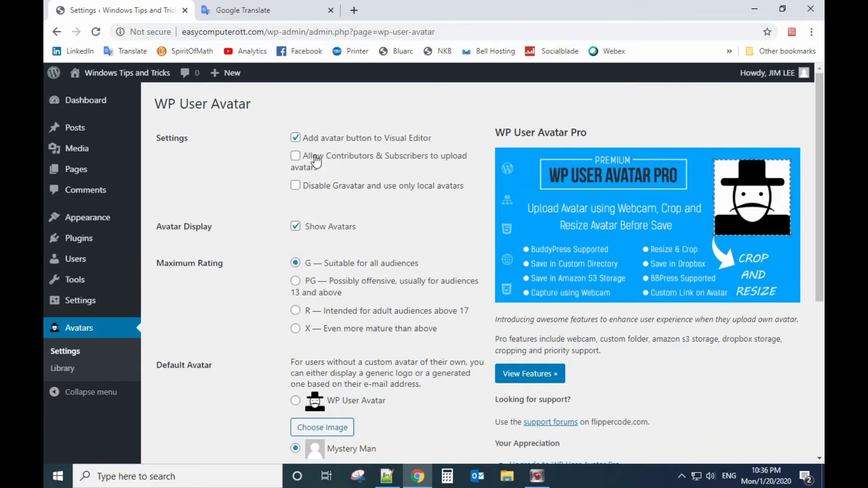
pyautogui.click(296, 157)
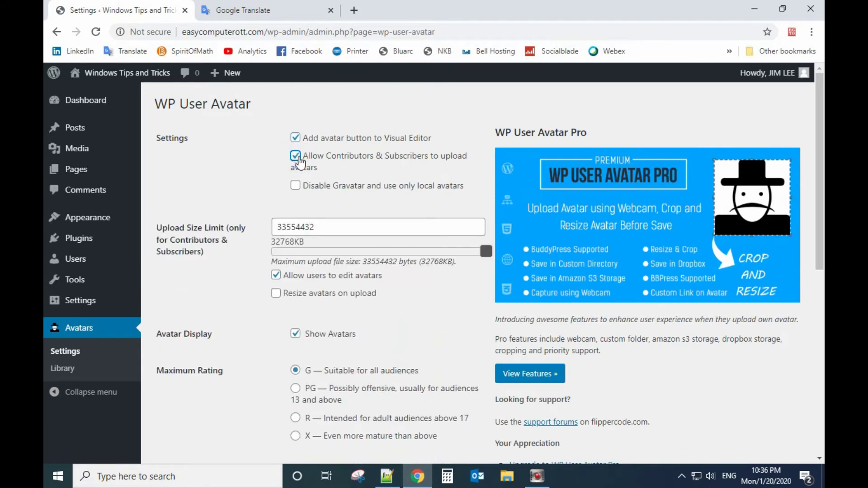
pyautogui.click(296, 185)
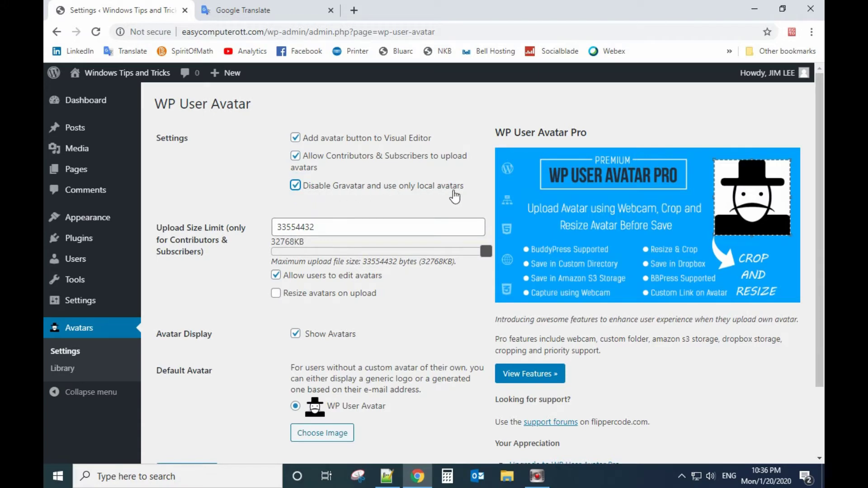
pyautogui.scroll(-2, 455, 224)
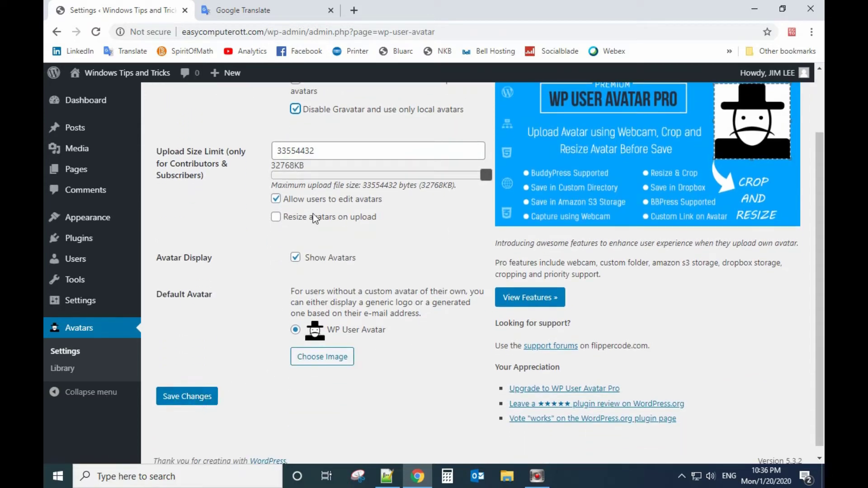
# Set the upload size limit to 1024000 bytes and save the settings.
pyautogui.click(327, 152)
pyautogui.scroll(2, 390, 260)
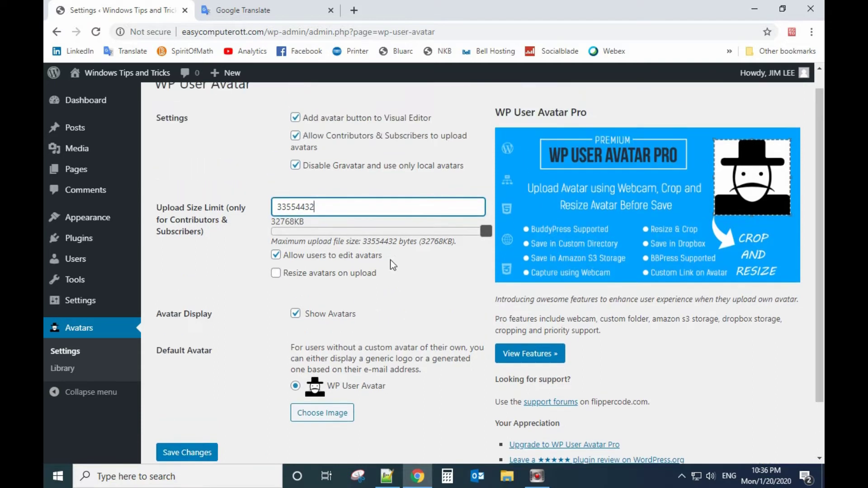
pyautogui.moveTo(330, 225); pyautogui.dragTo(271, 226)
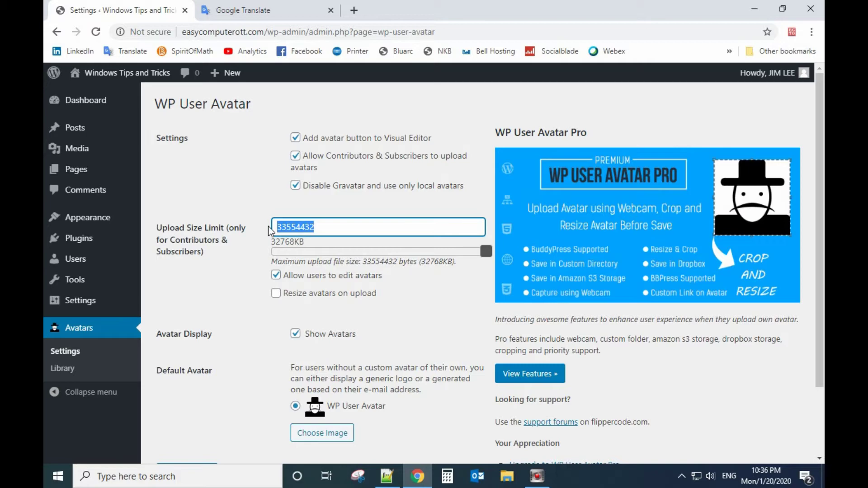
pyautogui.write('102')
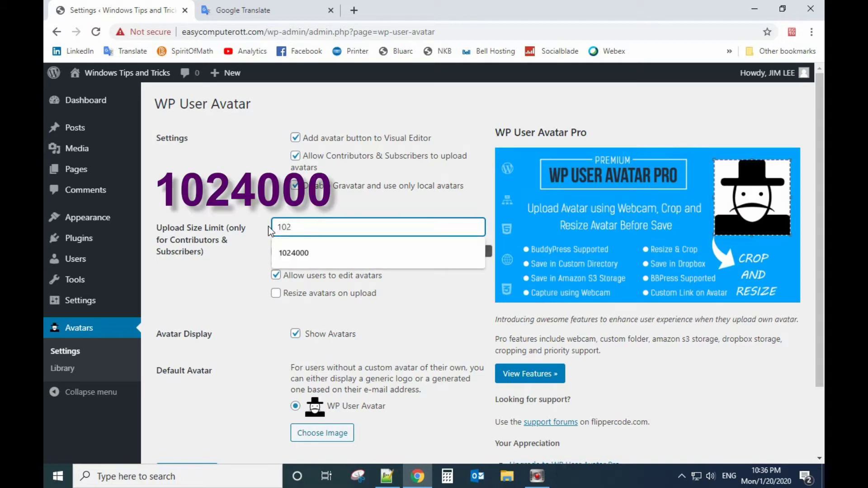
pyautogui.write('400')
pyautogui.write('0')
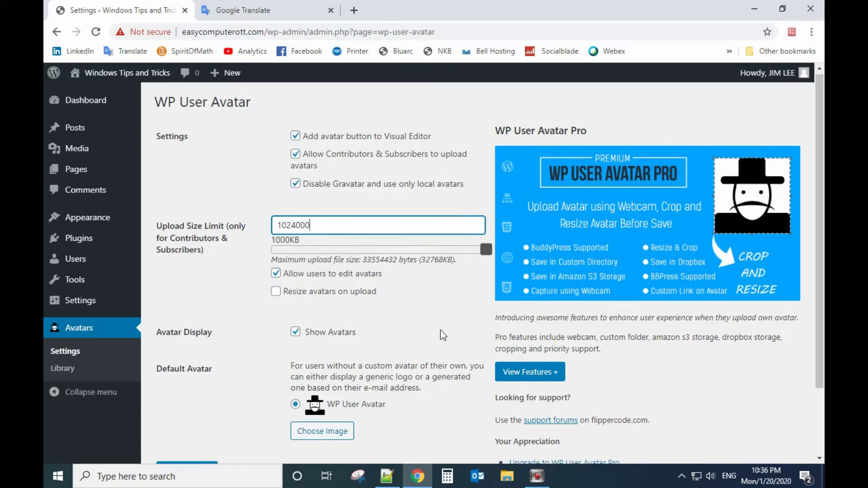
pyautogui.scroll(-2, 440, 330)
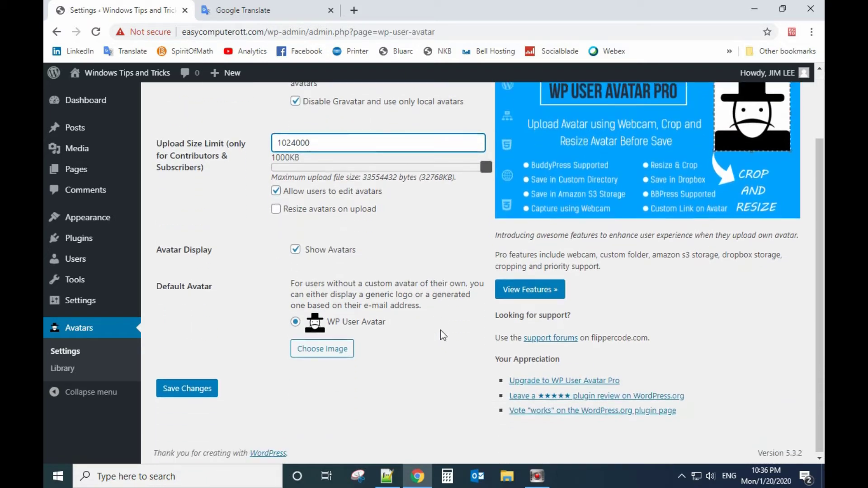
pyautogui.click(199, 393)
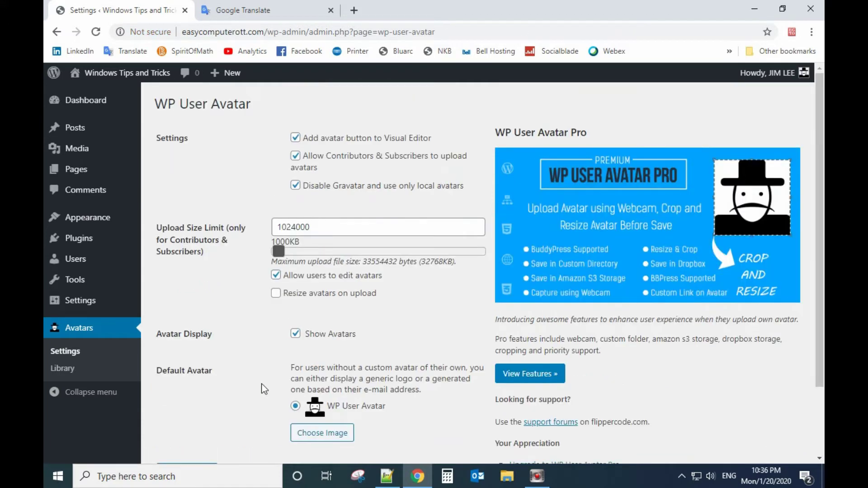
pyautogui.scroll(-2, 265, 388)
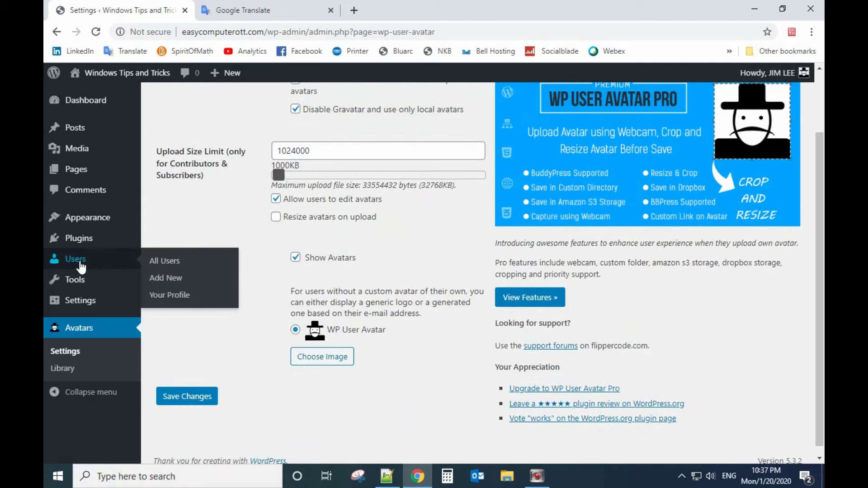
# Open the Users list and your own profile for editing.
pyautogui.click(77, 261)
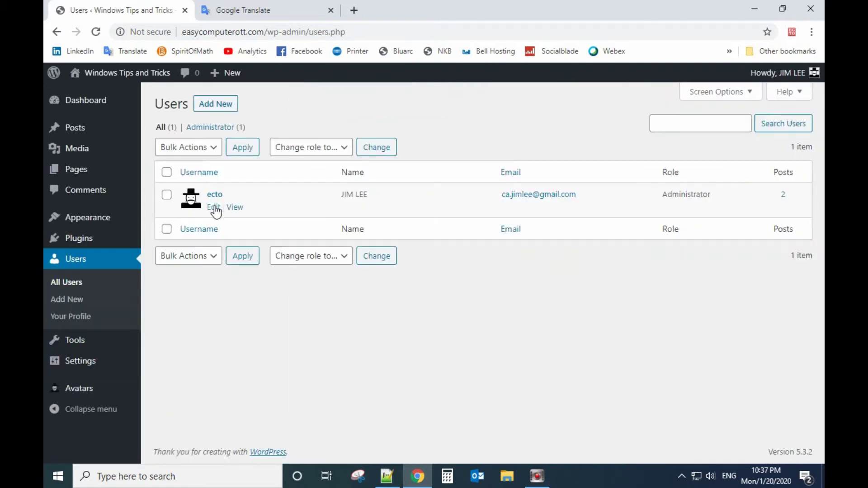
pyautogui.click(213, 208)
pyautogui.scroll(-3, 332, 301)
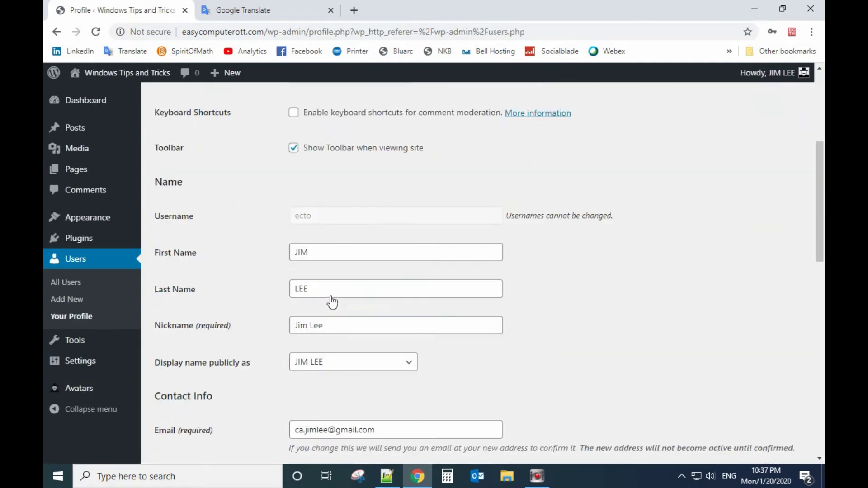
pyautogui.scroll(-5, 427, 397)
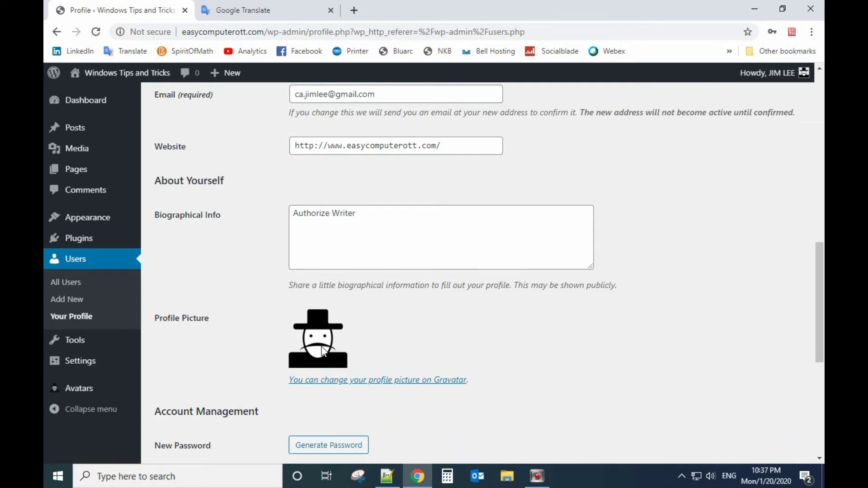
pyautogui.scroll(-1, 374, 350)
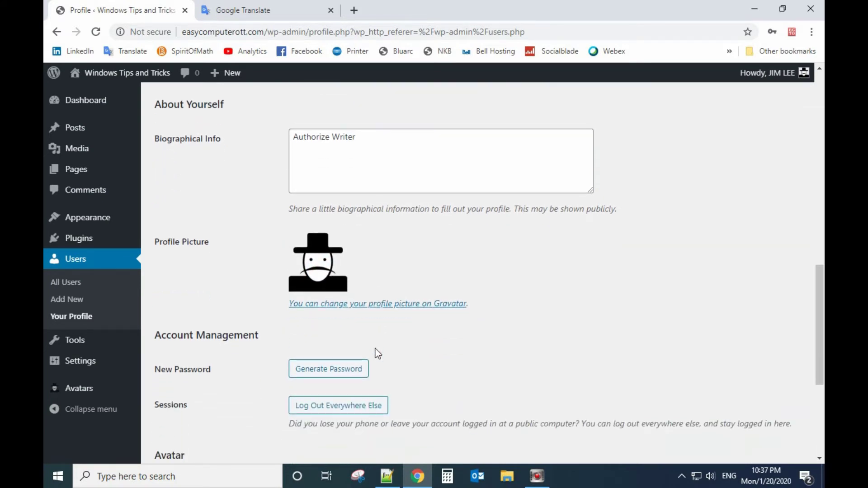
pyautogui.scroll(-2, 376, 350)
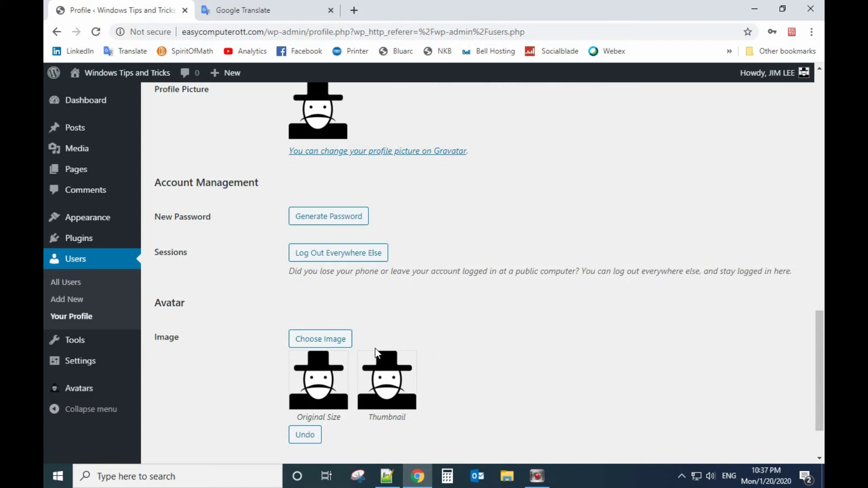
pyautogui.scroll(-1, 375, 350)
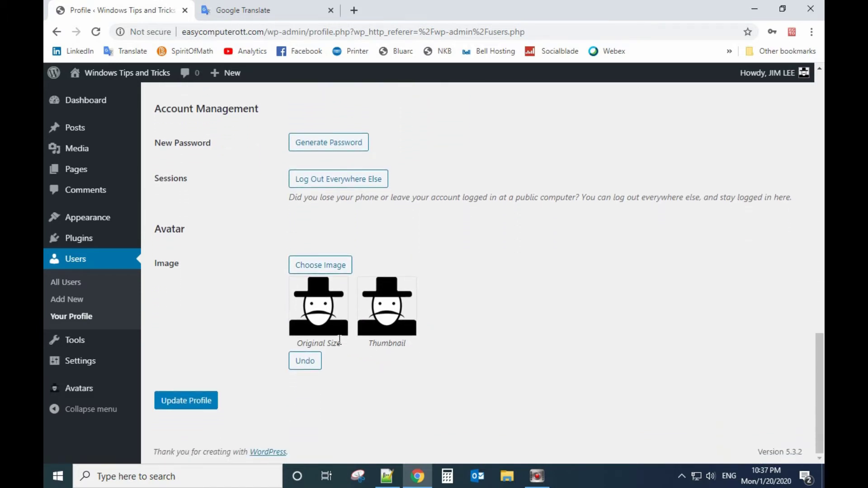
pyautogui.scroll(1, 338, 341)
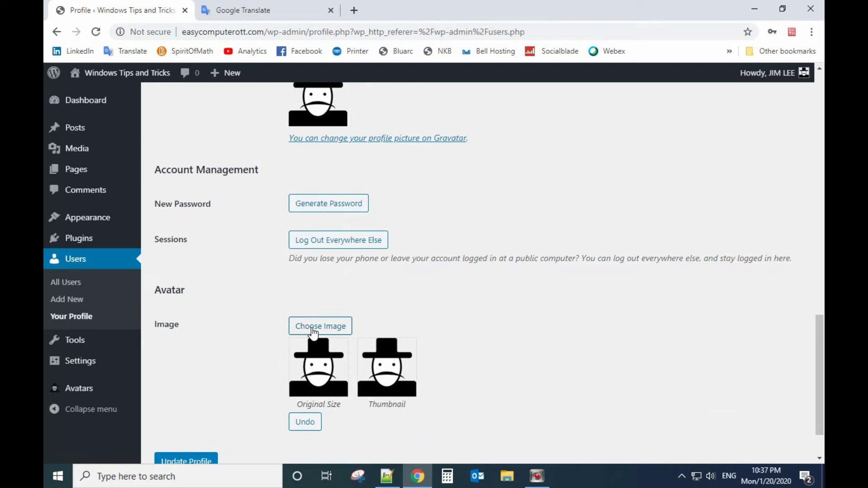
pyautogui.scroll(1, 319, 335)
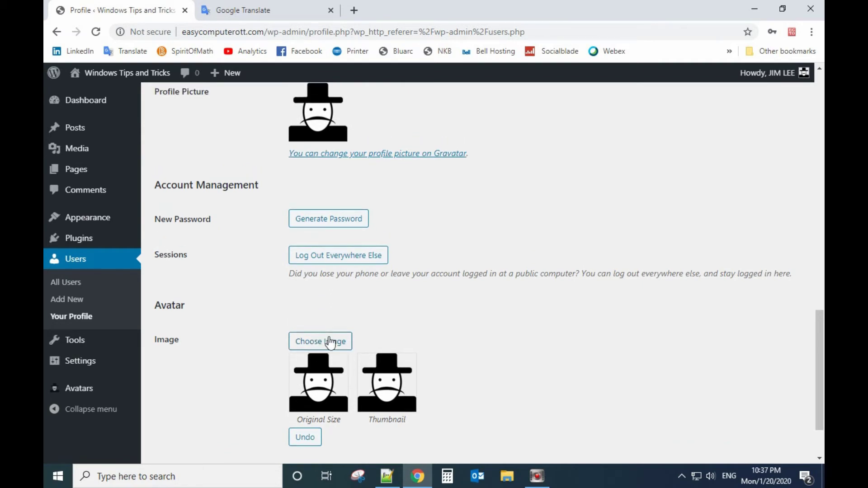
pyautogui.scroll(1, 328, 341)
# Choose the sketched portrait from the media library as the avatar and update the profile.
pyautogui.click(325, 363)
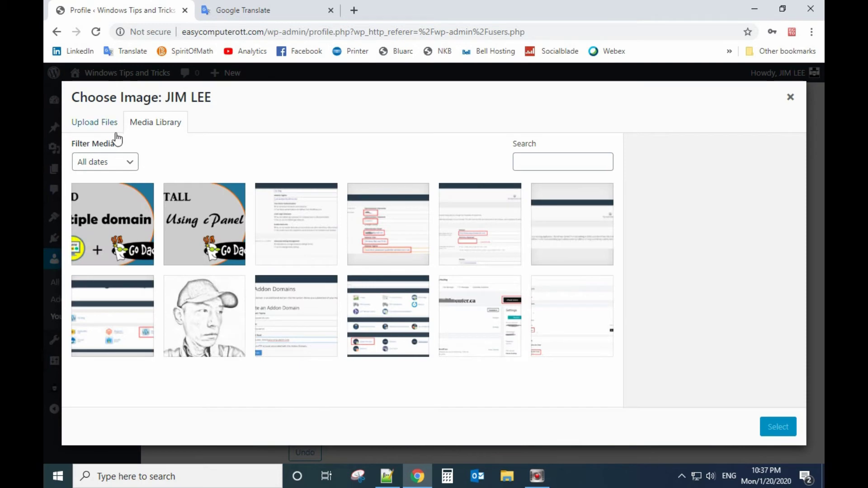
pyautogui.click(216, 314)
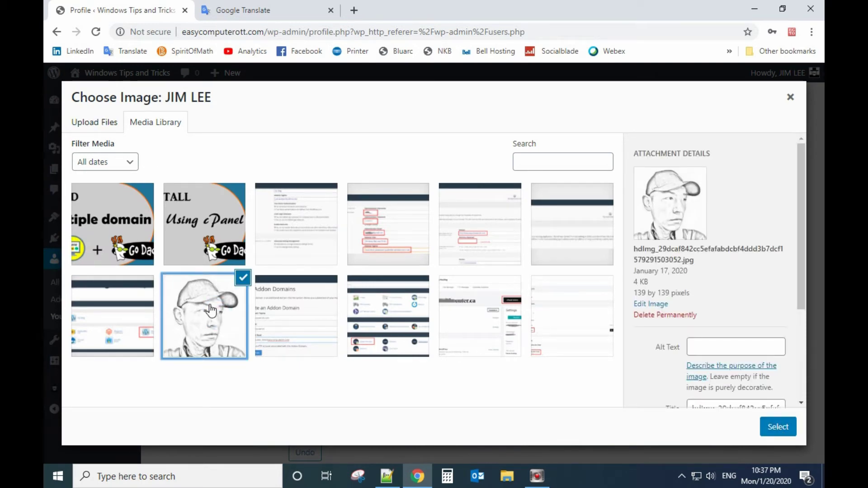
pyautogui.click(97, 126)
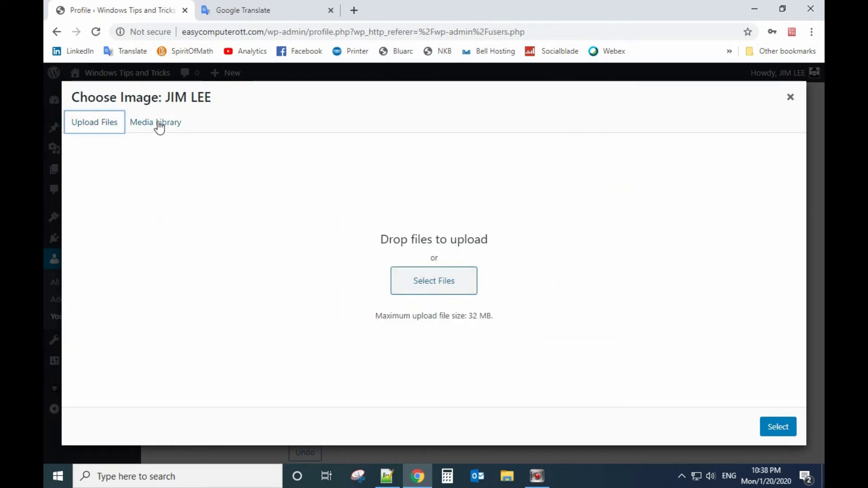
pyautogui.click(158, 128)
pyautogui.click(768, 428)
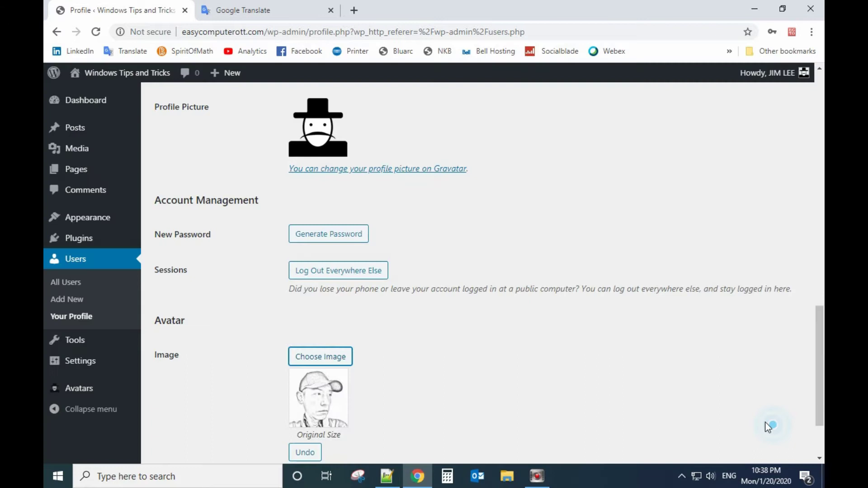
pyautogui.scroll(-3, 373, 306)
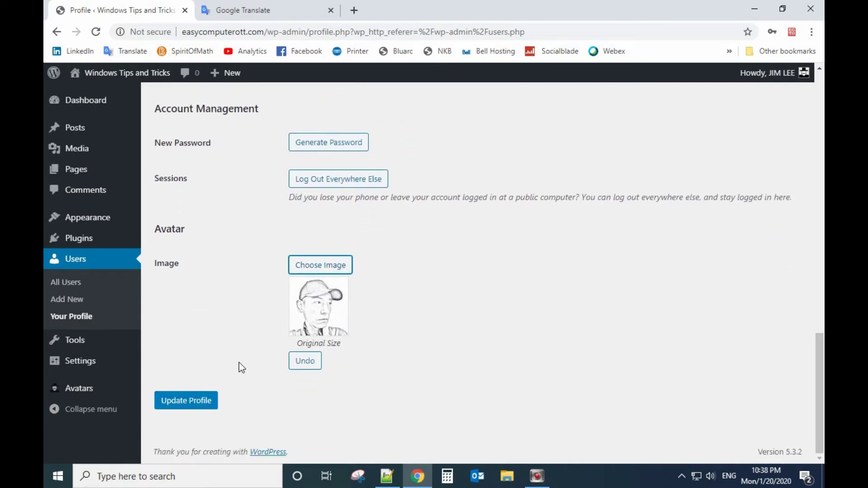
pyautogui.click(192, 401)
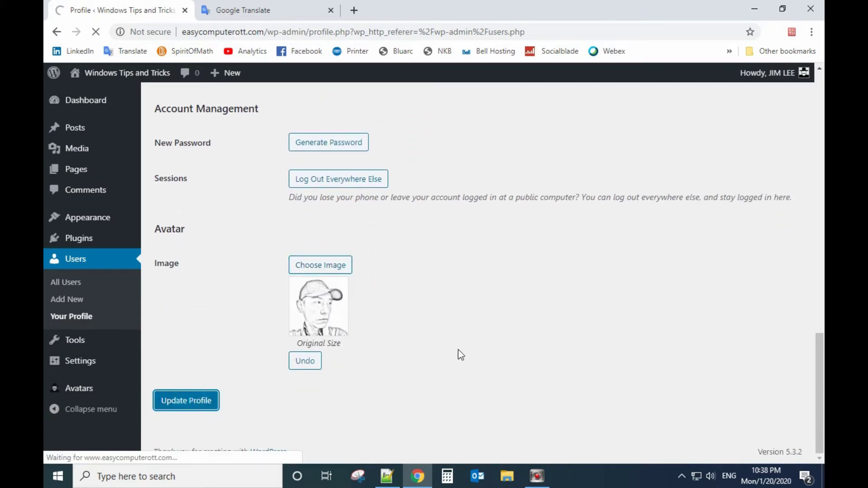
pyautogui.scroll(-4, 443, 349)
pyautogui.scroll(-3, 444, 348)
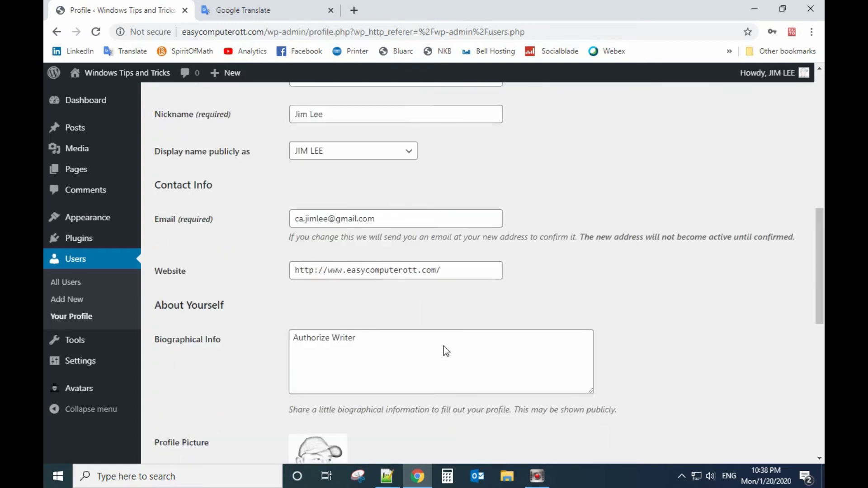
pyautogui.scroll(-2, 444, 349)
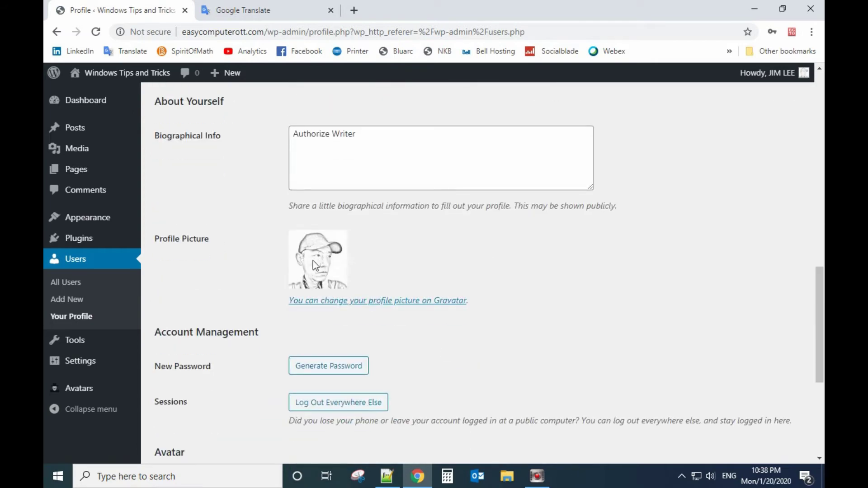
pyautogui.scroll(2, 252, 298)
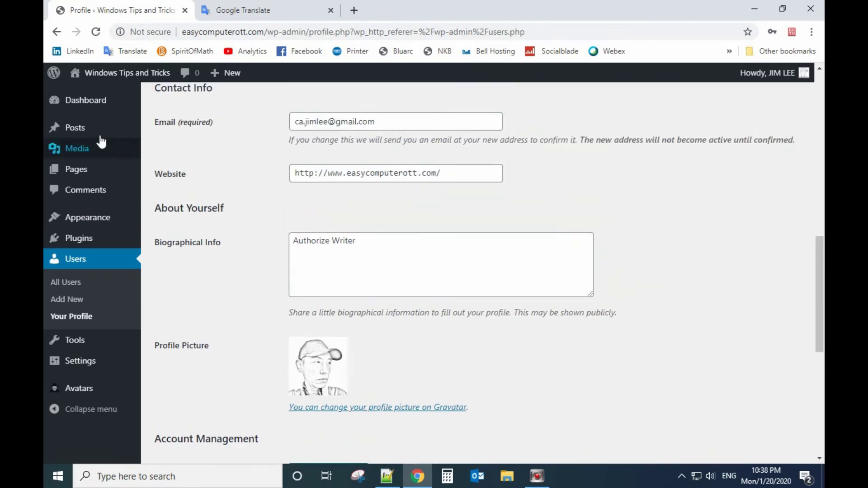
# Open the first post, preview it to check the author box avatar, then return to the editor.
pyautogui.click(79, 131)
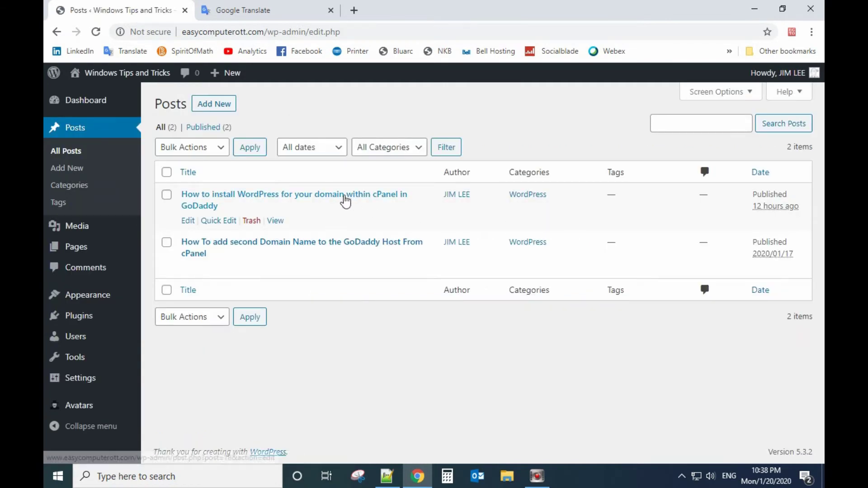
pyautogui.click(342, 196)
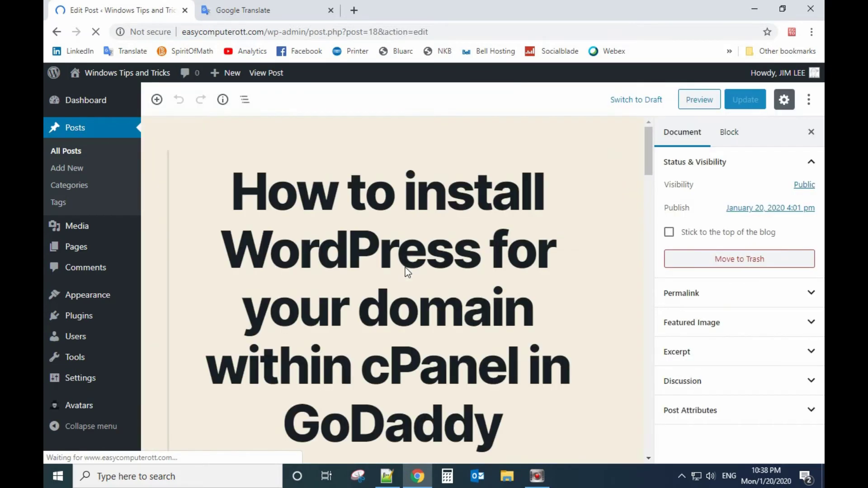
pyautogui.click(702, 100)
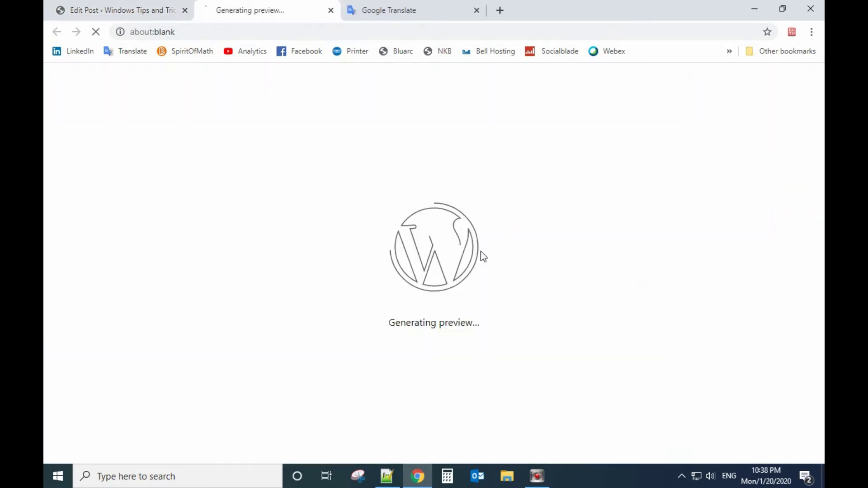
pyautogui.scroll(-5, 479, 270)
pyautogui.scroll(-5, 478, 270)
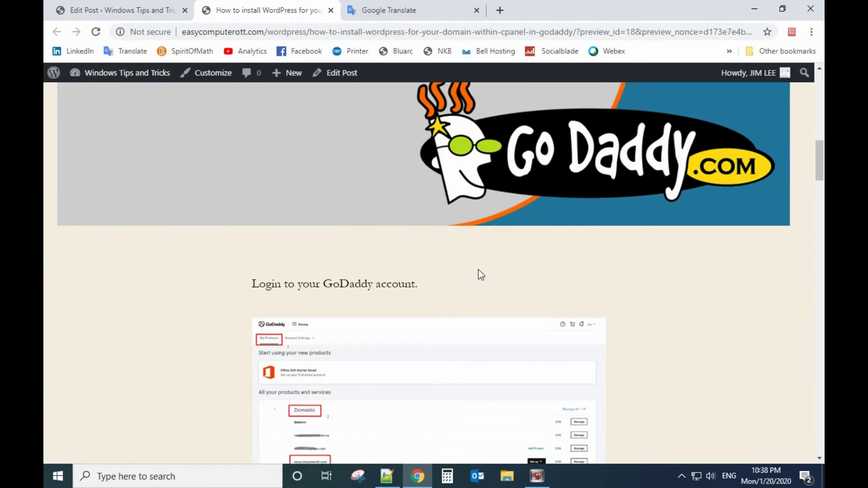
pyautogui.scroll(-5, 478, 270)
pyautogui.scroll(-5, 478, 271)
pyautogui.scroll(-5, 478, 270)
pyautogui.scroll(-5, 478, 270)
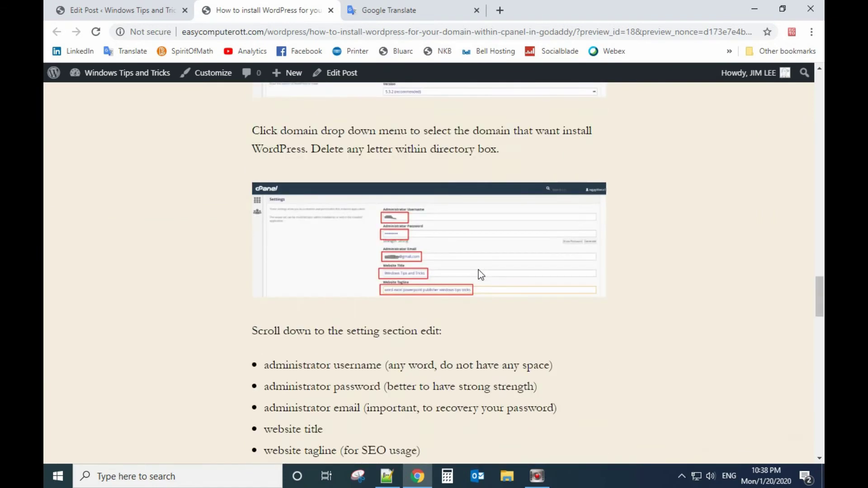
pyautogui.scroll(-5, 478, 271)
pyautogui.scroll(-5, 478, 270)
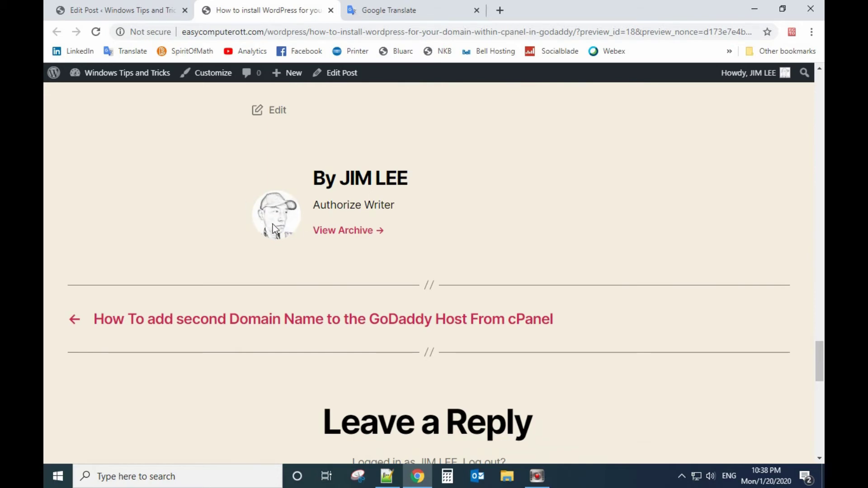
pyautogui.scroll(1, 423, 240)
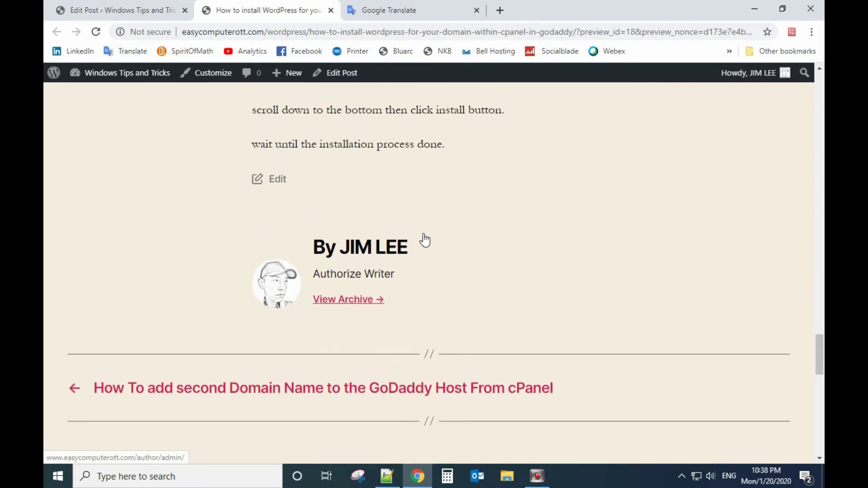
pyautogui.scroll(1, 422, 240)
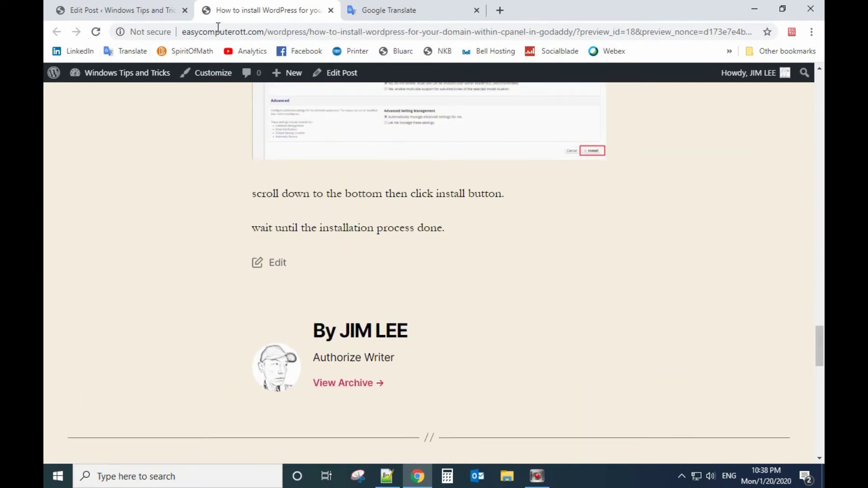
pyautogui.click(164, 14)
pyautogui.moveTo(76, 337)
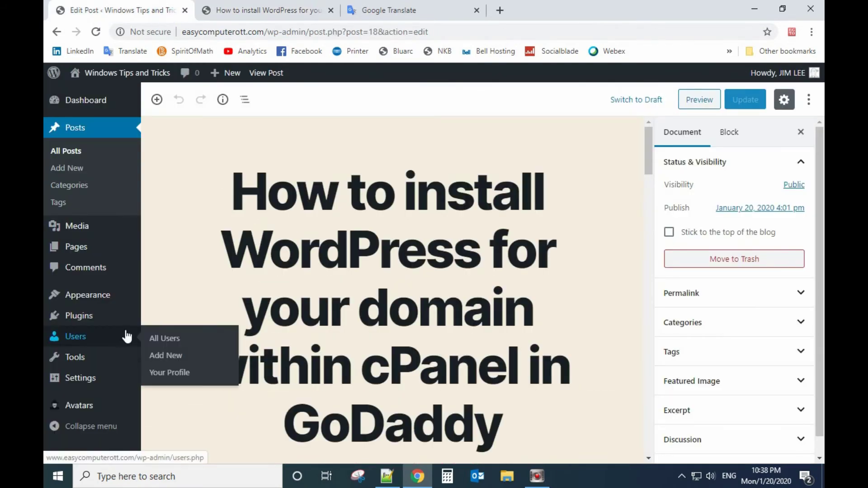
# Delete the 'Authorize Writer' Biographical Info text from the profile and update it.
pyautogui.click(73, 345)
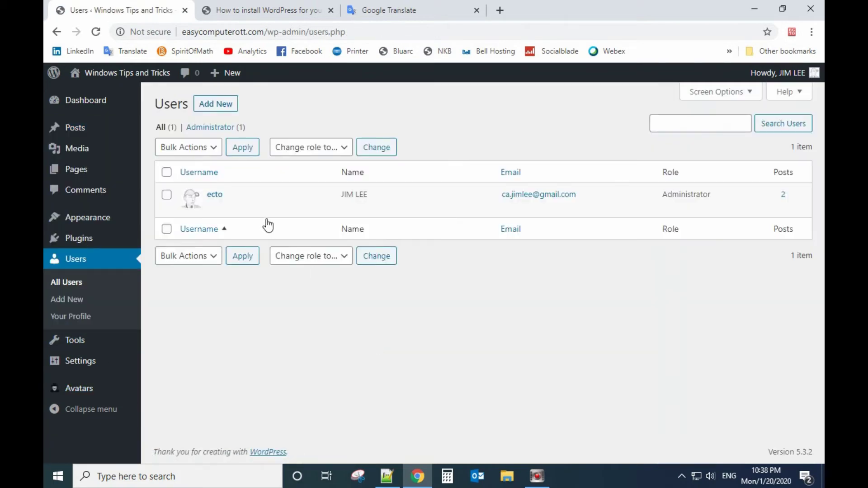
pyautogui.click(214, 194)
pyautogui.scroll(-7, 371, 368)
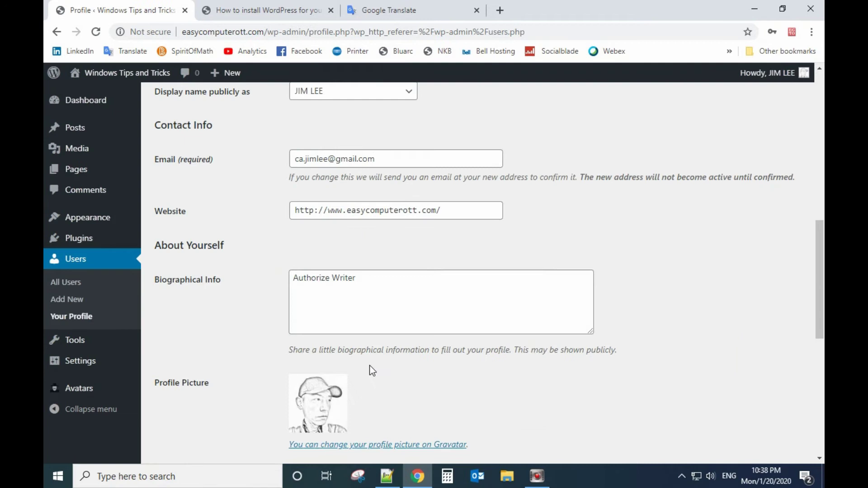
pyautogui.scroll(-2, 371, 371)
pyautogui.click(304, 185)
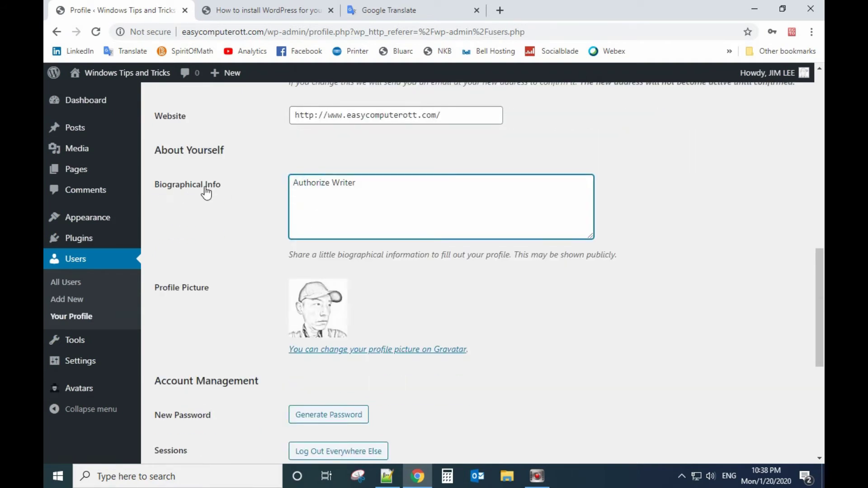
pyautogui.click(361, 182)
pyautogui.moveTo(361, 183); pyautogui.dragTo(291, 188)
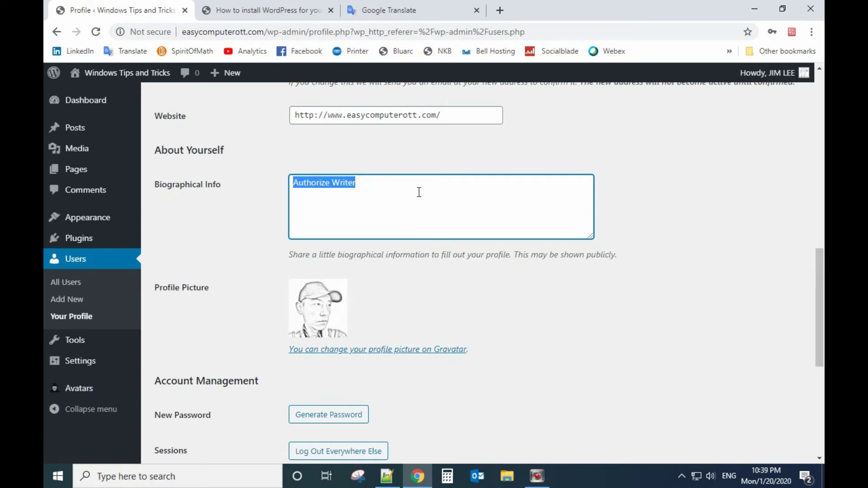
pyautogui.press('Delete')
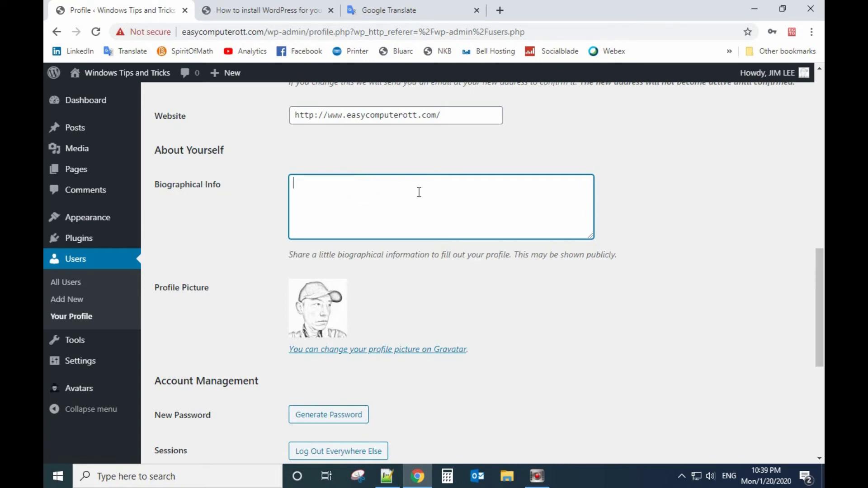
pyautogui.scroll(-5, 501, 333)
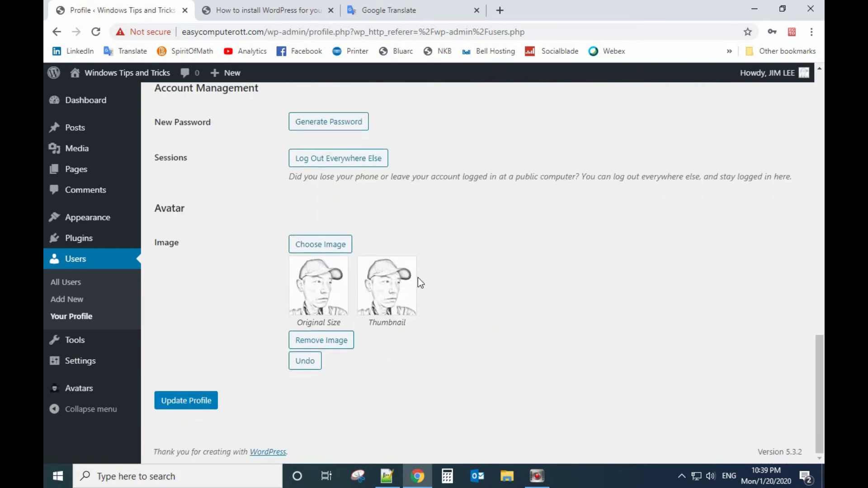
pyautogui.click(179, 400)
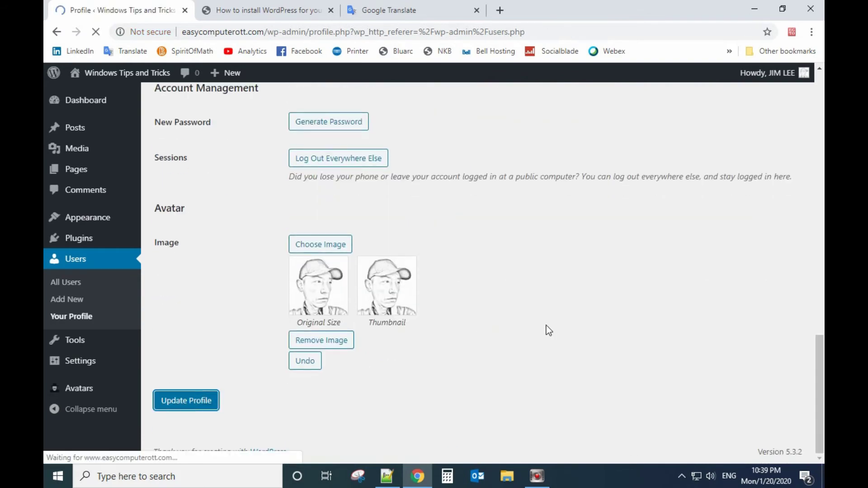
# Reload the post preview to confirm the author box is gone.
pyautogui.click(290, 18)
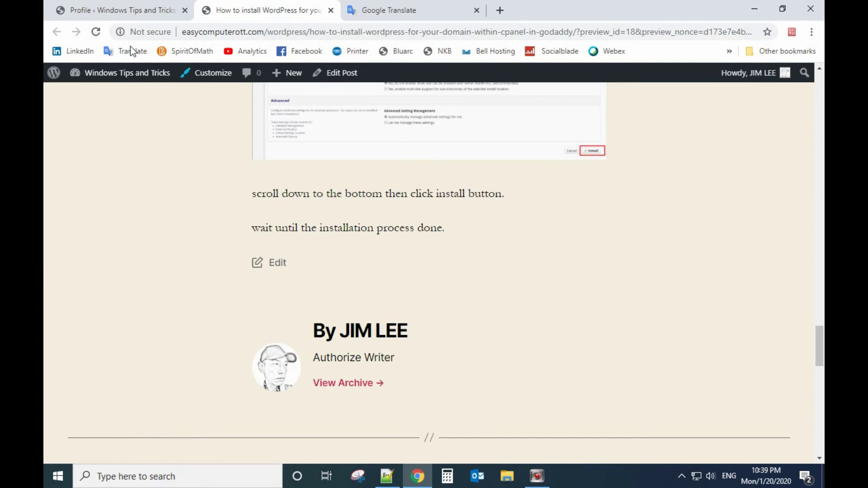
pyautogui.click(95, 32)
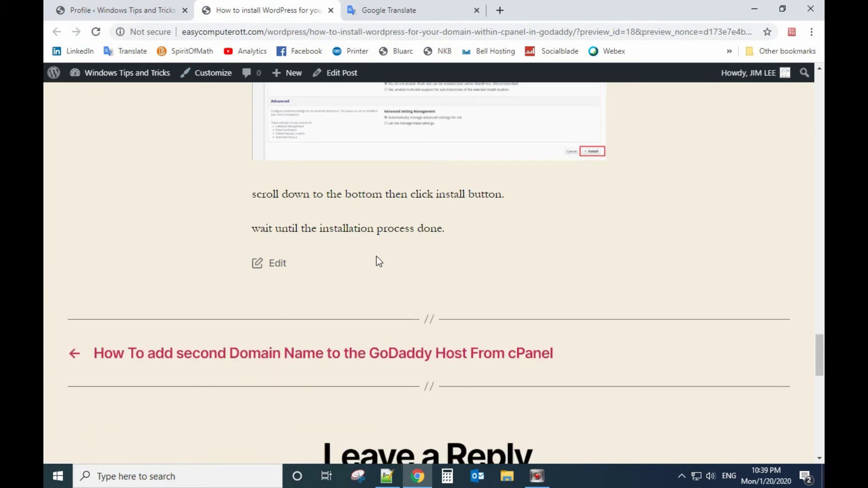
# Set the profile's Biographical Info to 'staff' and update the profile.
pyautogui.click(127, 10)
pyautogui.scroll(-4, 386, 375)
pyautogui.scroll(-5, 386, 375)
pyautogui.scroll(-2, 386, 378)
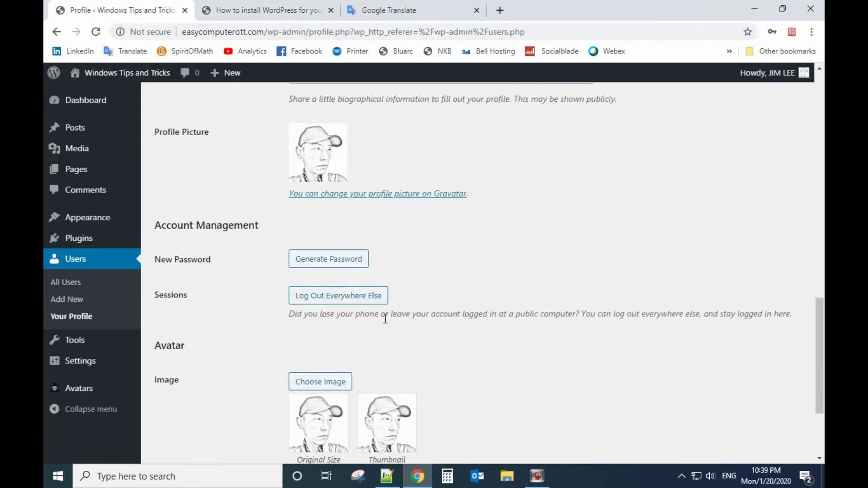
pyautogui.scroll(2, 386, 317)
pyautogui.click(350, 213)
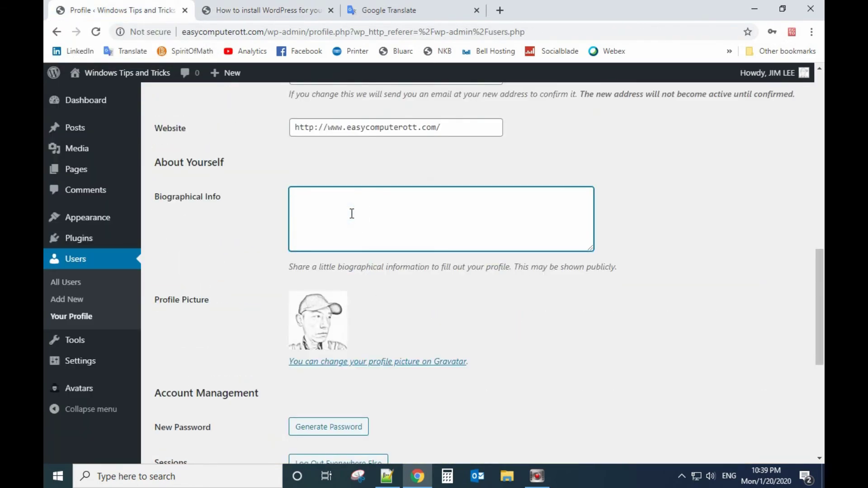
pyautogui.write('W')
pyautogui.scroll(-3, 246, 420)
pyautogui.scroll(-2, 247, 431)
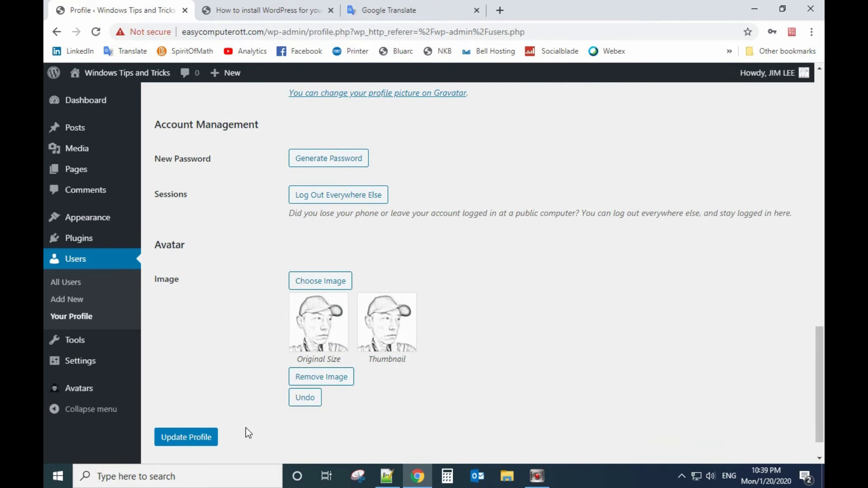
pyautogui.click(214, 406)
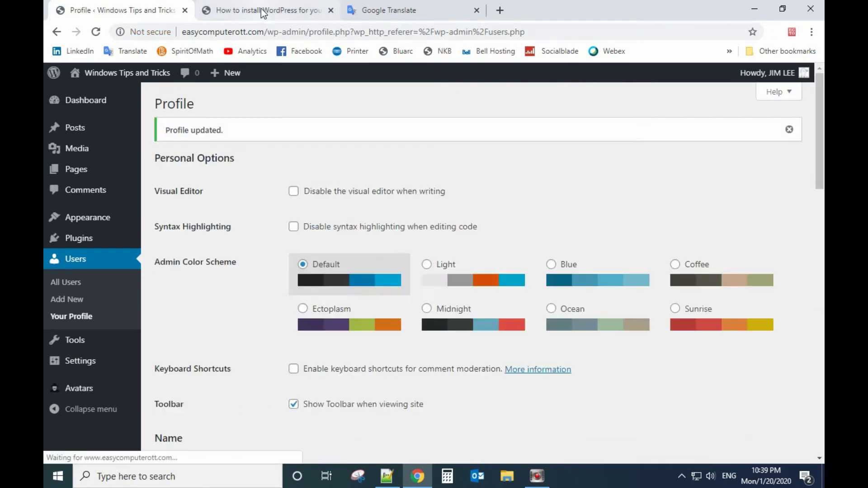
# Reload the post preview to confirm the 'staff' bio, then go to the Pages list.
pyautogui.click(262, 11)
pyautogui.click(97, 34)
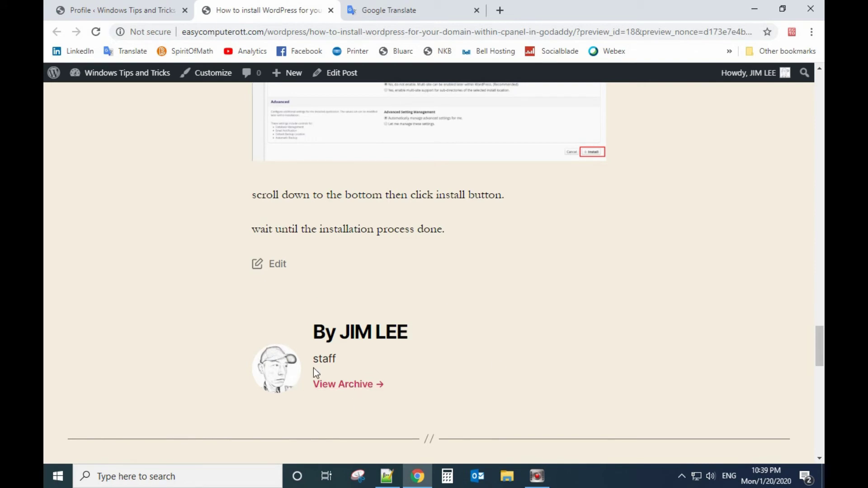
pyautogui.click(113, 13)
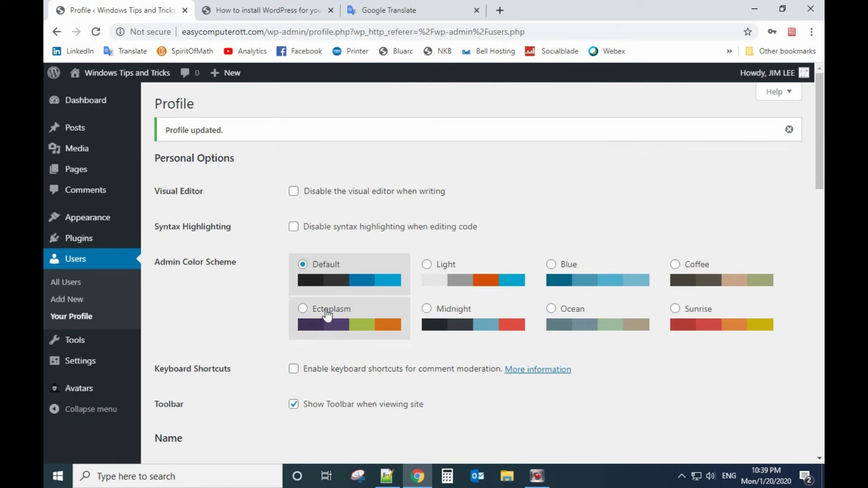
pyautogui.click(81, 173)
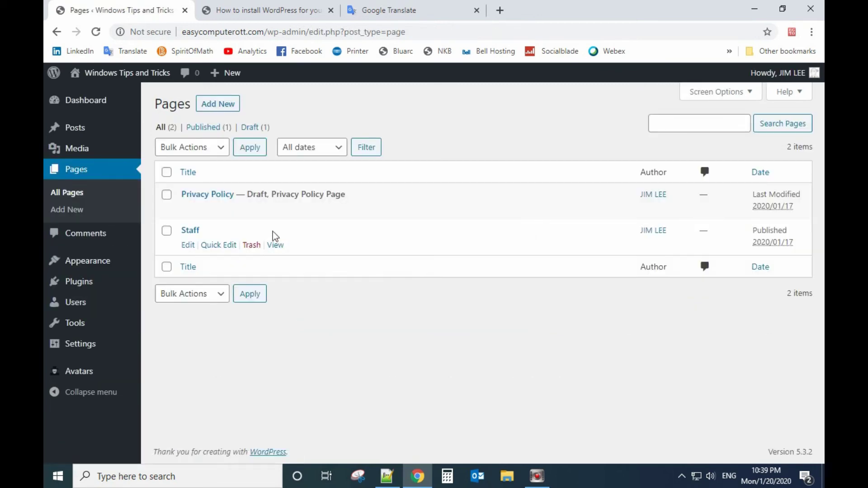
# Open the Staff page in the block editor.
pyautogui.click(190, 231)
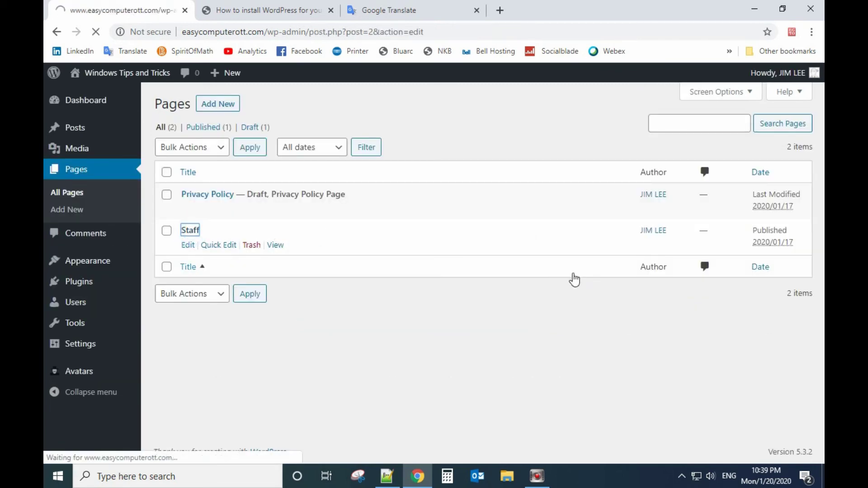
pyautogui.scroll(-1, 458, 309)
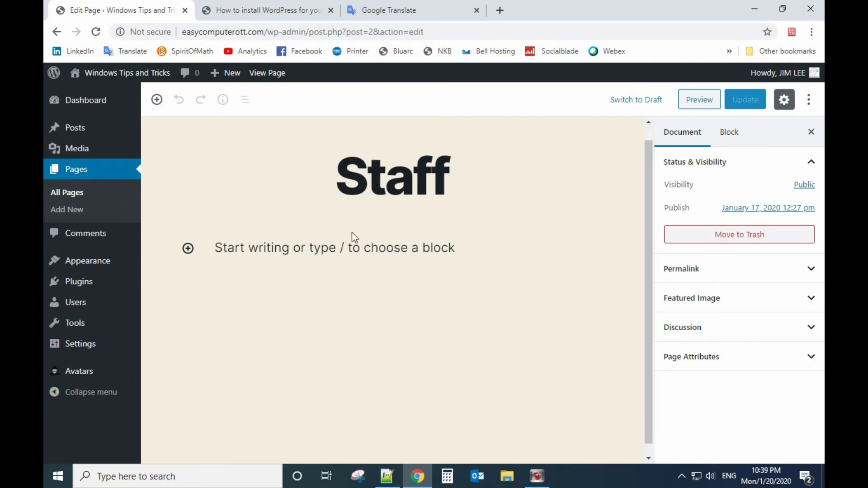
# Start a new block and expand the Formatting group in the block inserter.
pyautogui.click(378, 231)
pyautogui.click(375, 243)
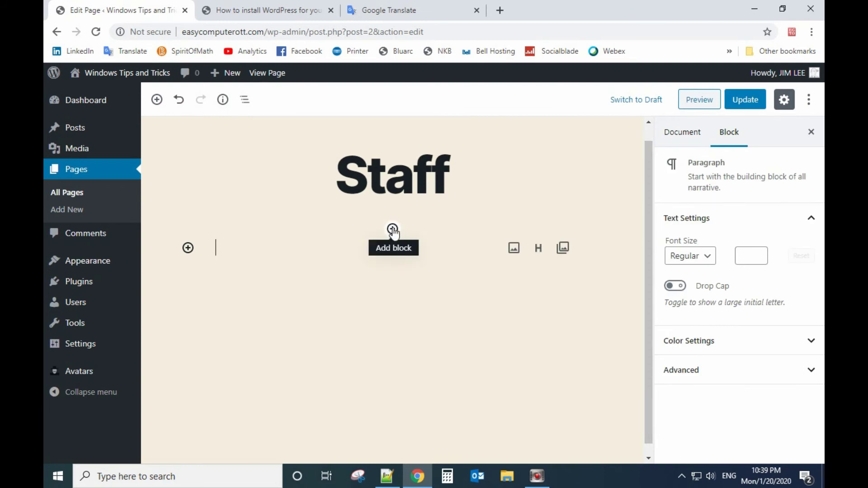
pyautogui.click(393, 231)
pyautogui.scroll(-2, 412, 294)
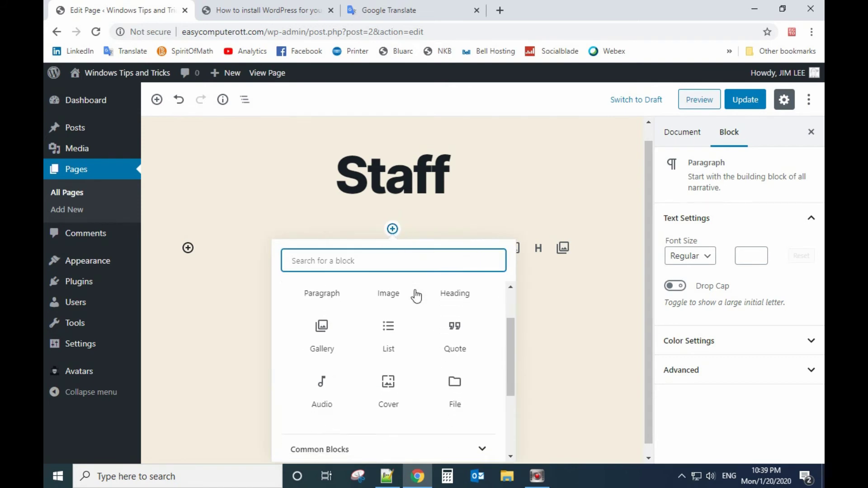
pyautogui.scroll(-3, 434, 323)
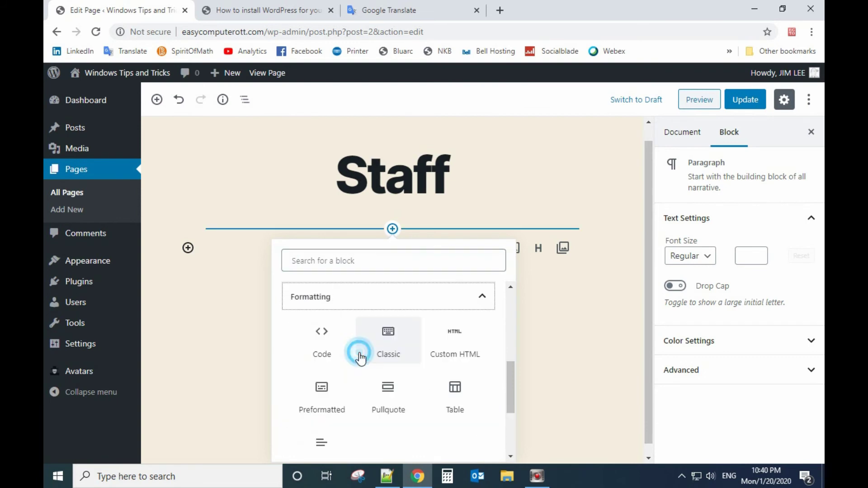
pyautogui.click(360, 356)
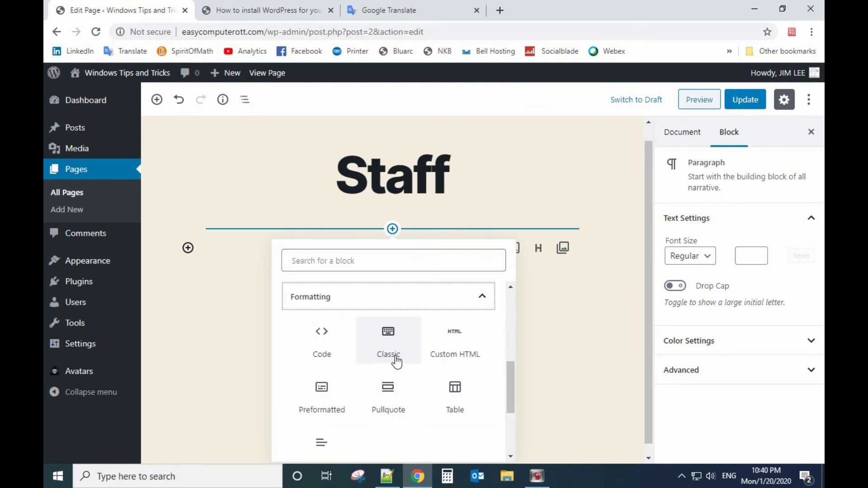
# Insert the Classic block and inspect its more-options and Transform menus.
pyautogui.click(396, 353)
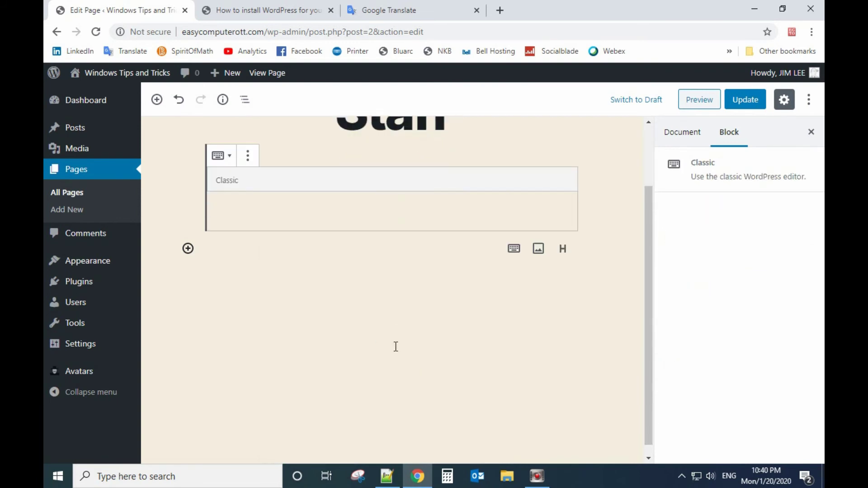
pyautogui.scroll(2, 441, 346)
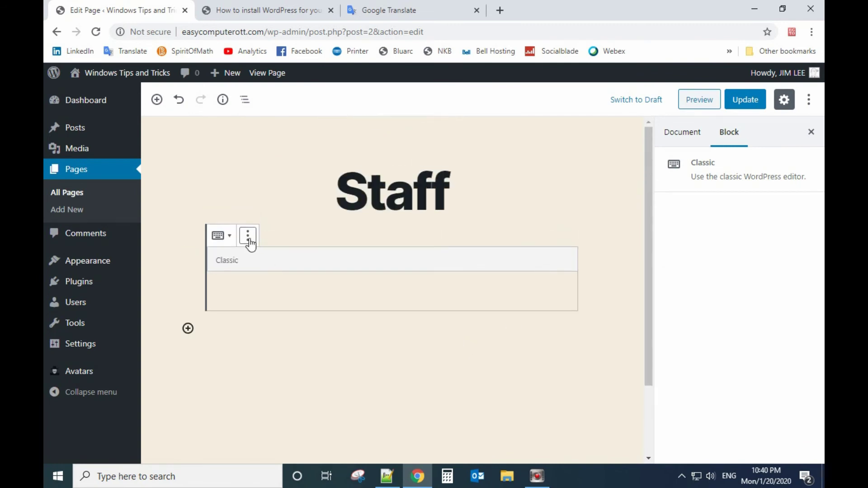
pyautogui.click(248, 237)
pyautogui.click(222, 237)
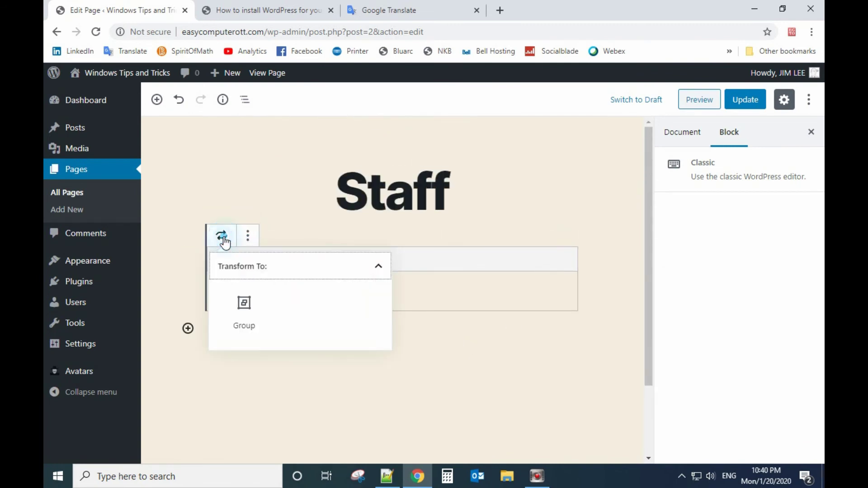
pyautogui.click(249, 237)
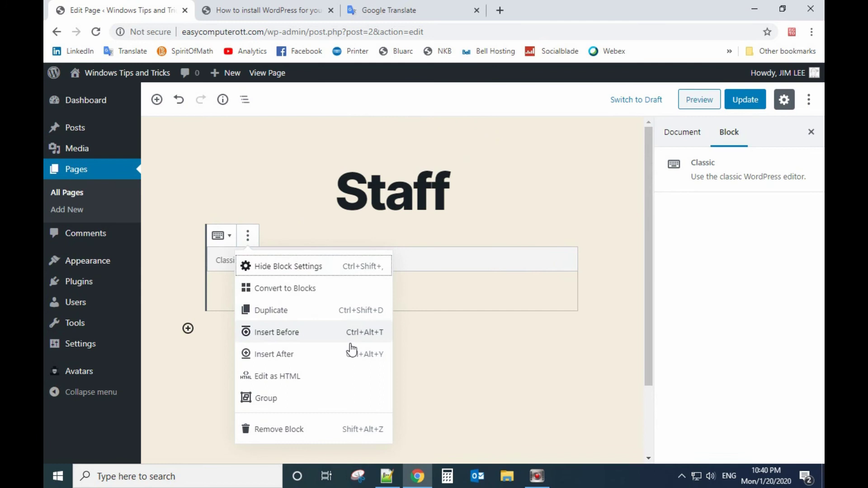
# Toggle the settings sidebar and activate the Classic block's formatting toolbar.
pyautogui.click(813, 133)
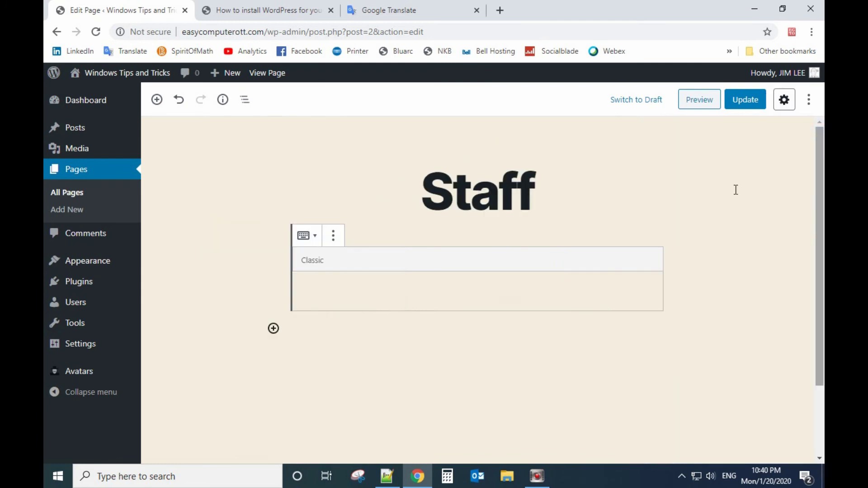
pyautogui.click(335, 237)
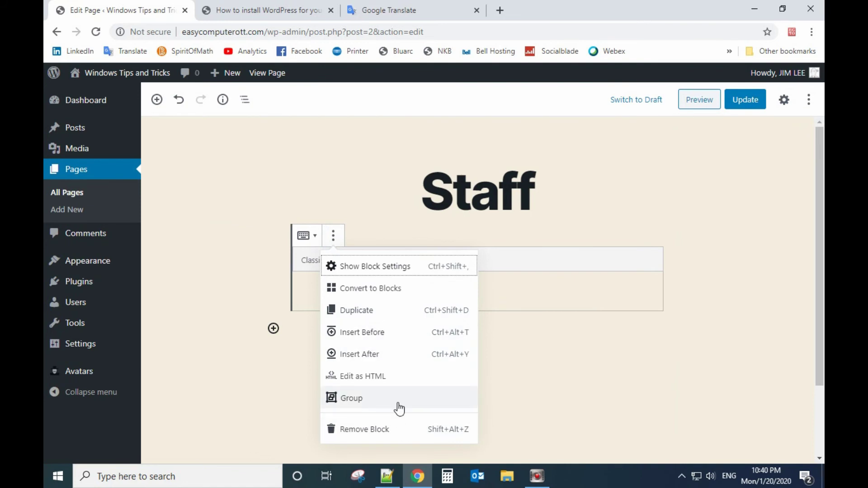
pyautogui.click(784, 100)
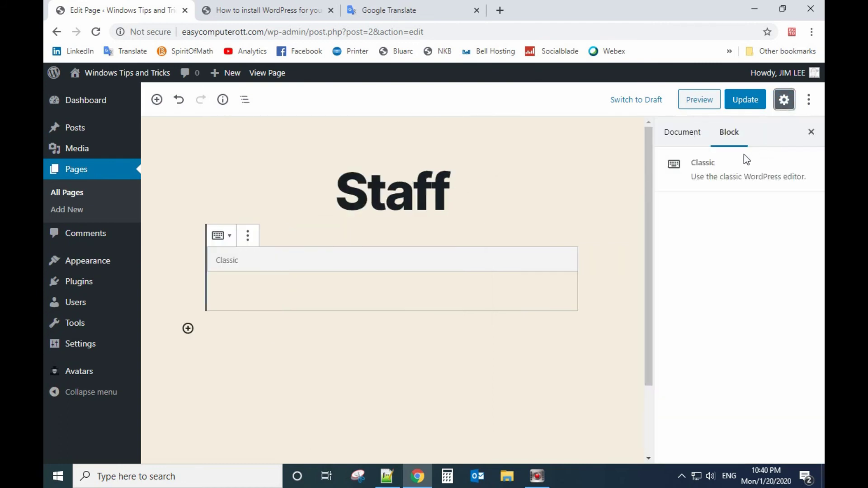
pyautogui.click(691, 134)
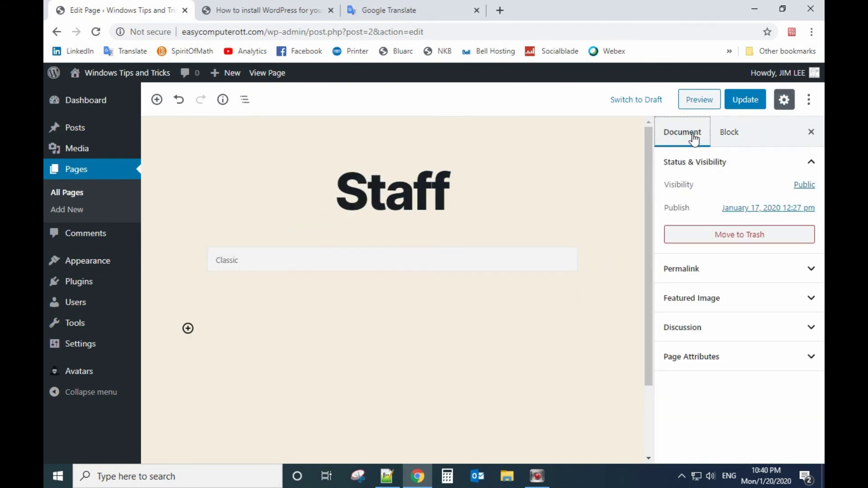
pyautogui.click(388, 271)
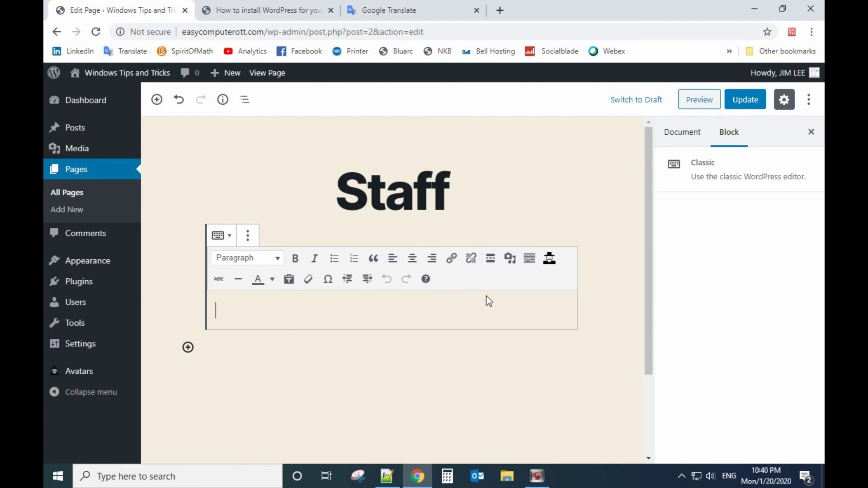
# Bring up the WP User Avatar insertion dialog from the Classic block's toolbar.
pyautogui.click(554, 208)
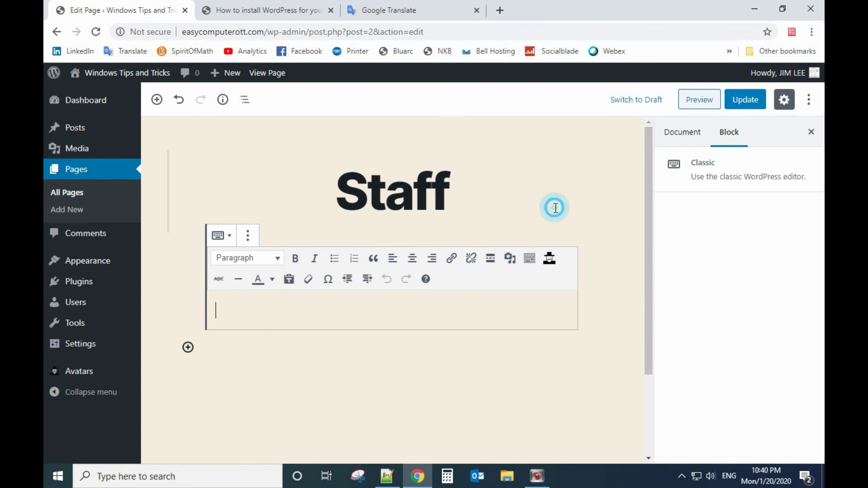
pyautogui.click(401, 266)
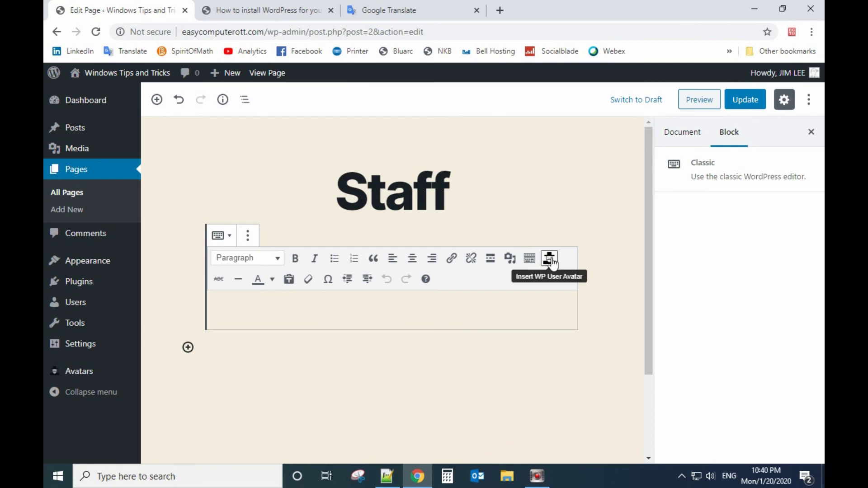
pyautogui.click(550, 259)
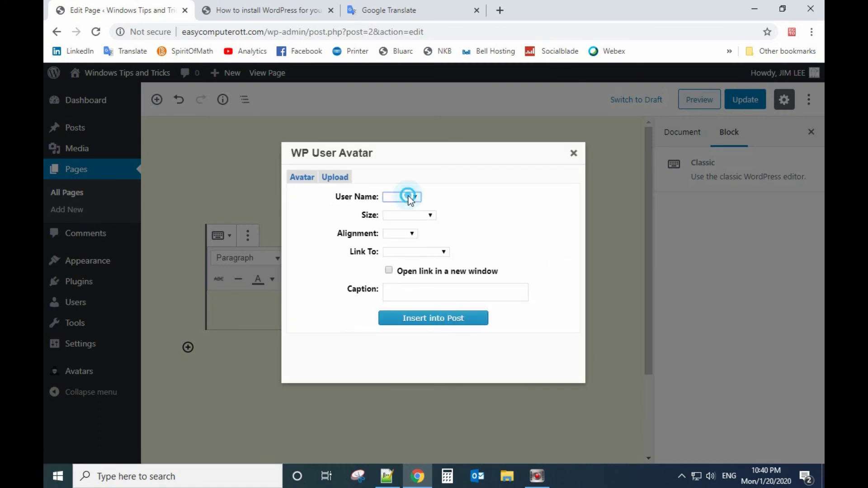
# Configure the avatar: the user, Thumbnail size, Left alignment, caption Manager.
pyautogui.click(399, 215)
pyautogui.click(410, 215)
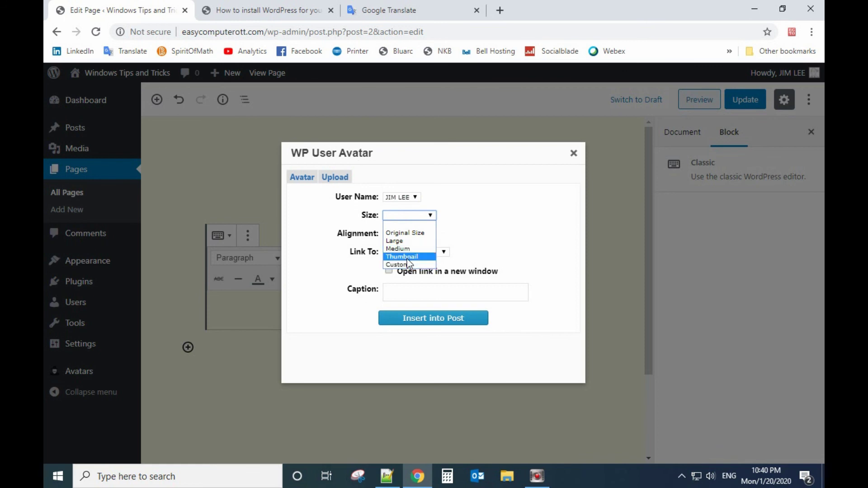
pyautogui.click(407, 258)
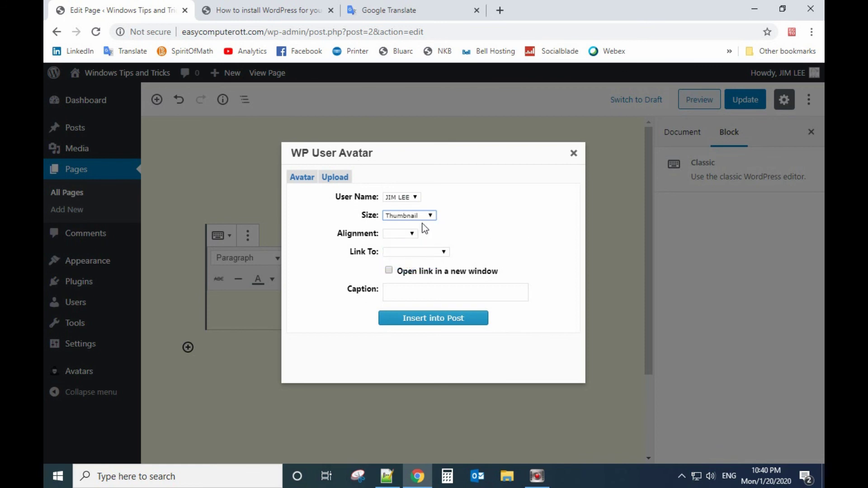
pyautogui.click(403, 238)
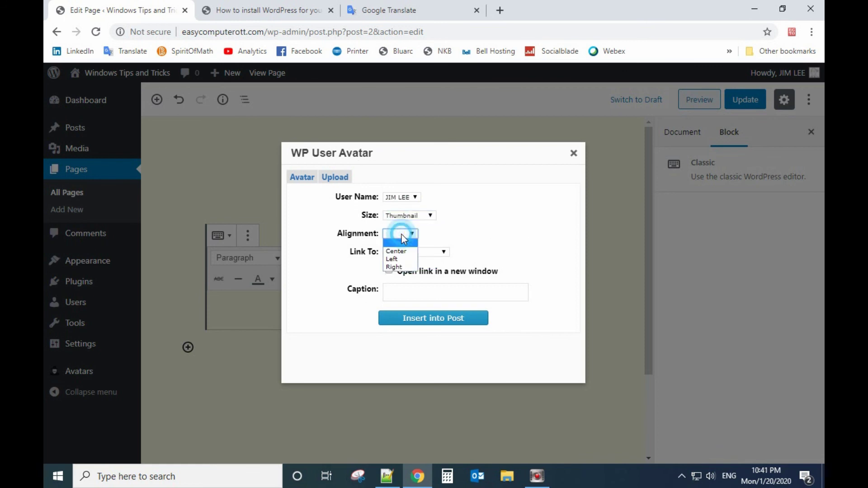
pyautogui.click(404, 260)
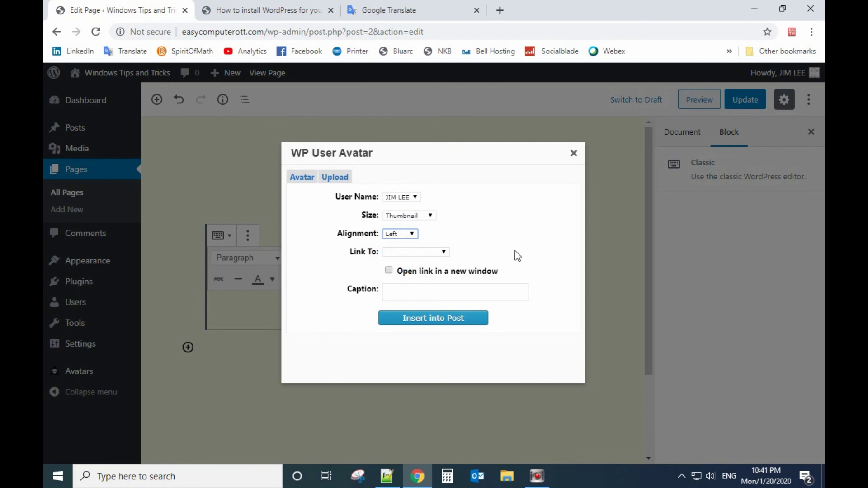
pyautogui.click(430, 295)
pyautogui.write('Manager')
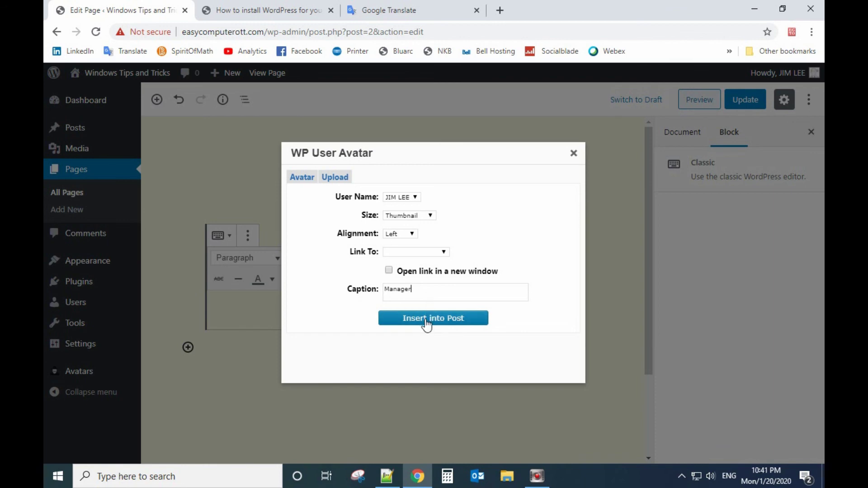
# Insert the avatar shortcode into the Classic block and preview the Staff page.
pyautogui.click(426, 318)
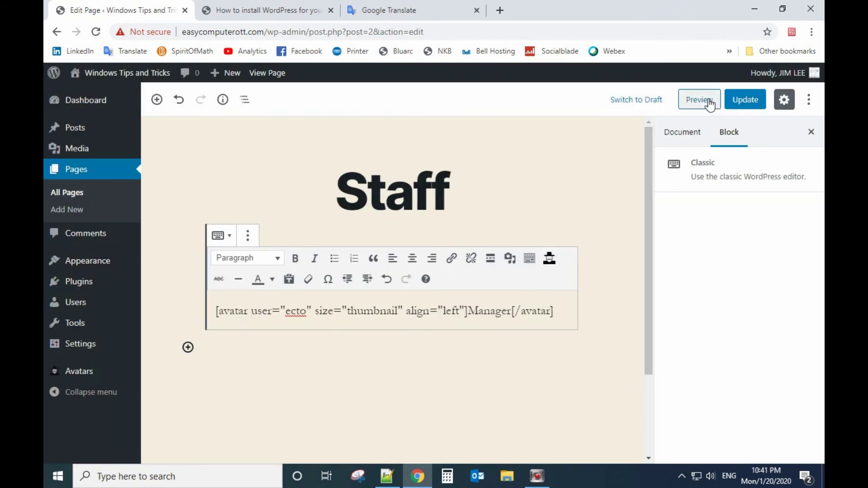
pyautogui.click(702, 100)
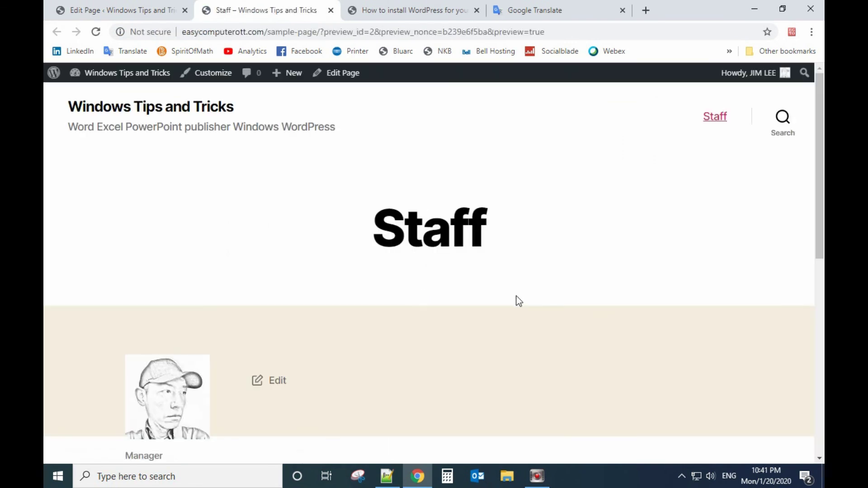
pyautogui.scroll(-2, 518, 300)
pyautogui.scroll(-1, 506, 298)
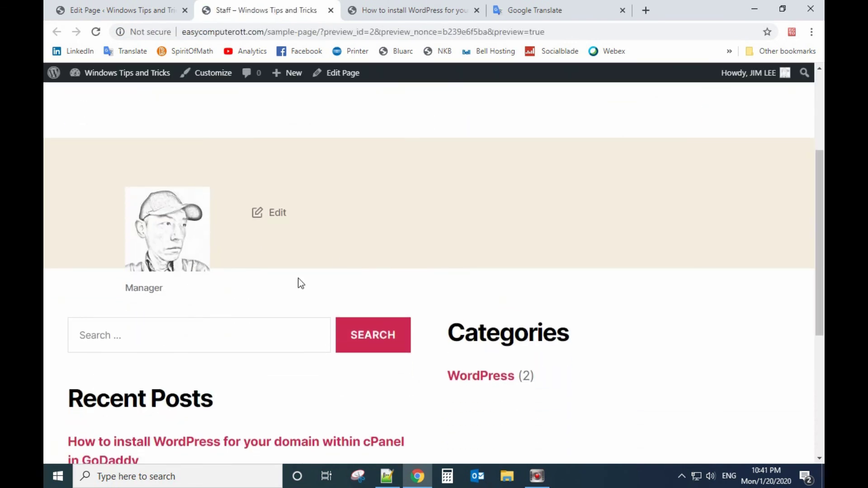
pyautogui.scroll(-2, 300, 284)
pyautogui.scroll(2, 300, 283)
pyautogui.scroll(3, 300, 284)
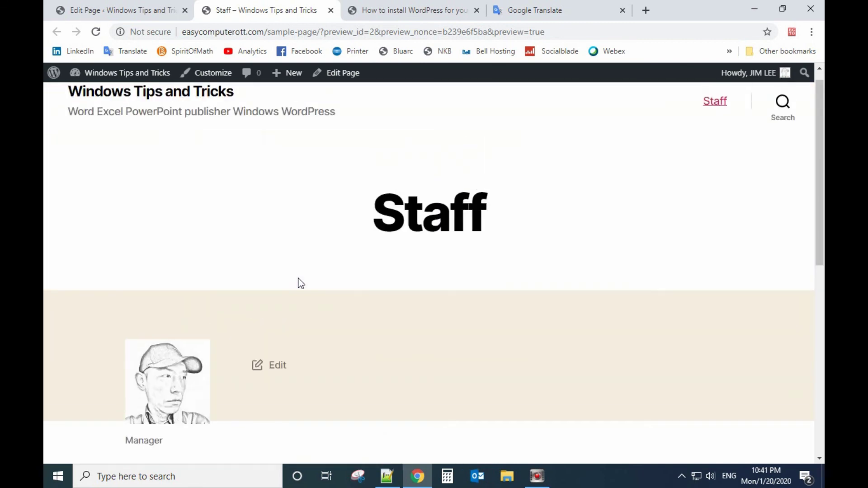
pyautogui.scroll(-2, 182, 359)
pyautogui.scroll(1, 373, 296)
pyautogui.scroll(2, 373, 296)
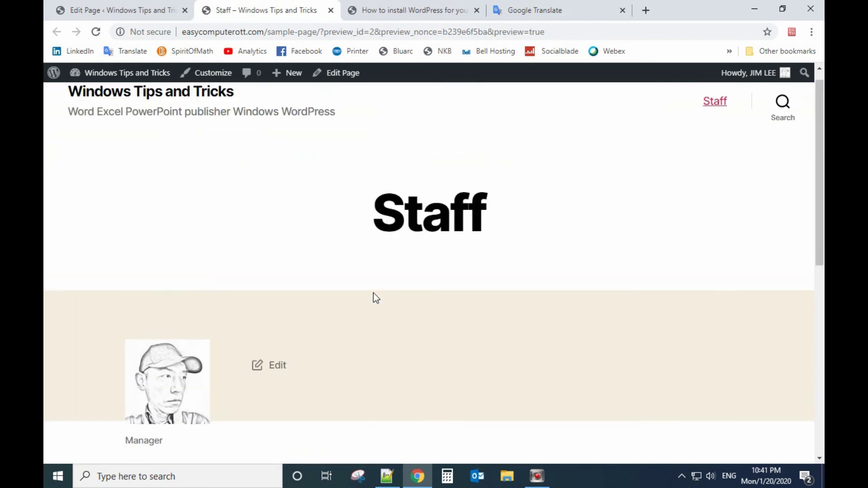